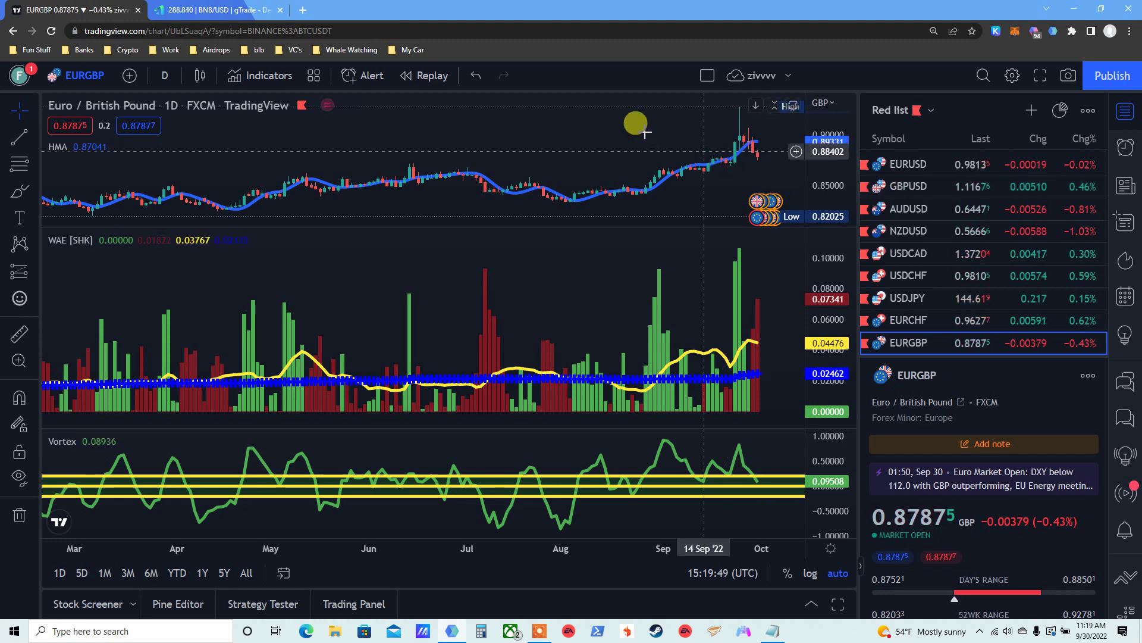
Switch TradingView's side panel from the Red list to the Watchlist (SPX, NDQ, DJI, VIX, DXY).
{"action": "left_click", "coordinate": [233, 7]}
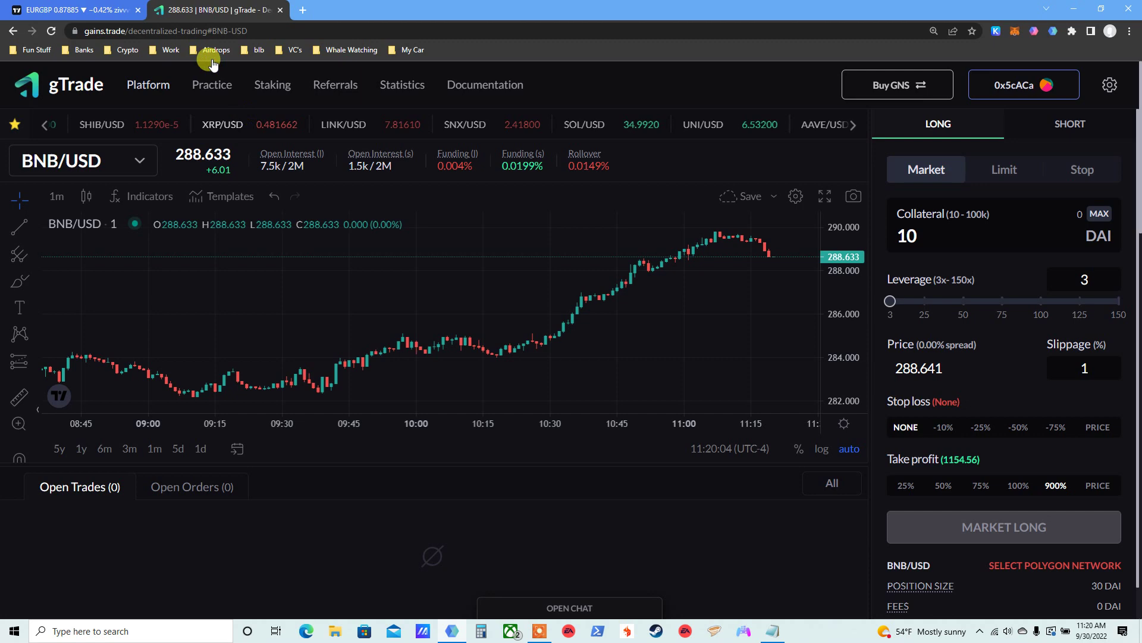
{"action": "left_click", "coordinate": [104, 6]}
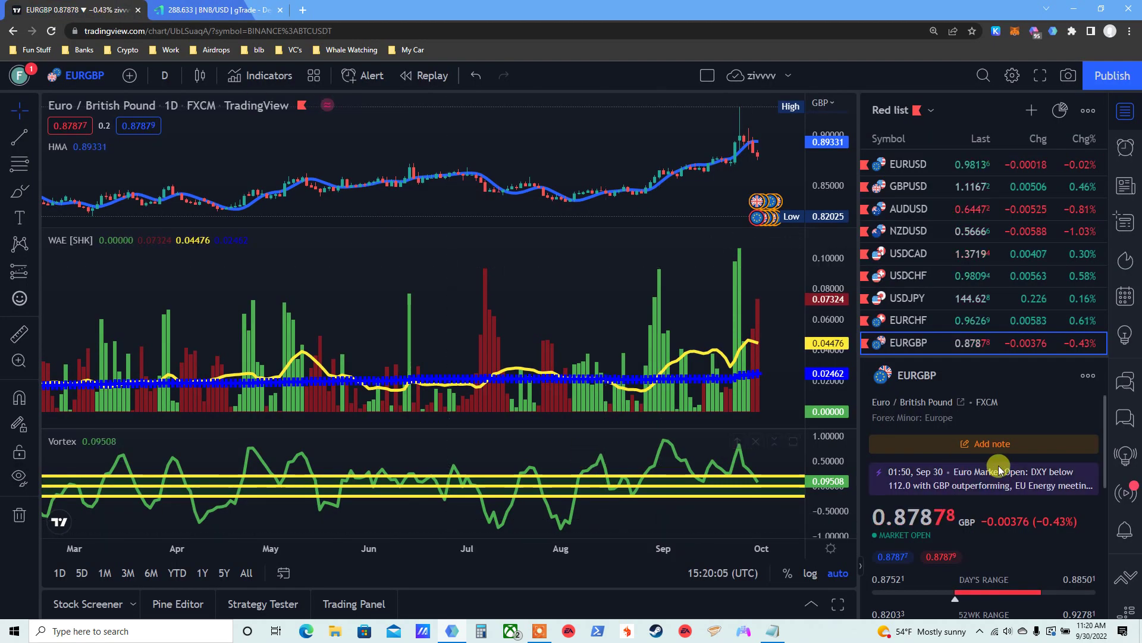
{"action": "left_click", "coordinate": [914, 117]}
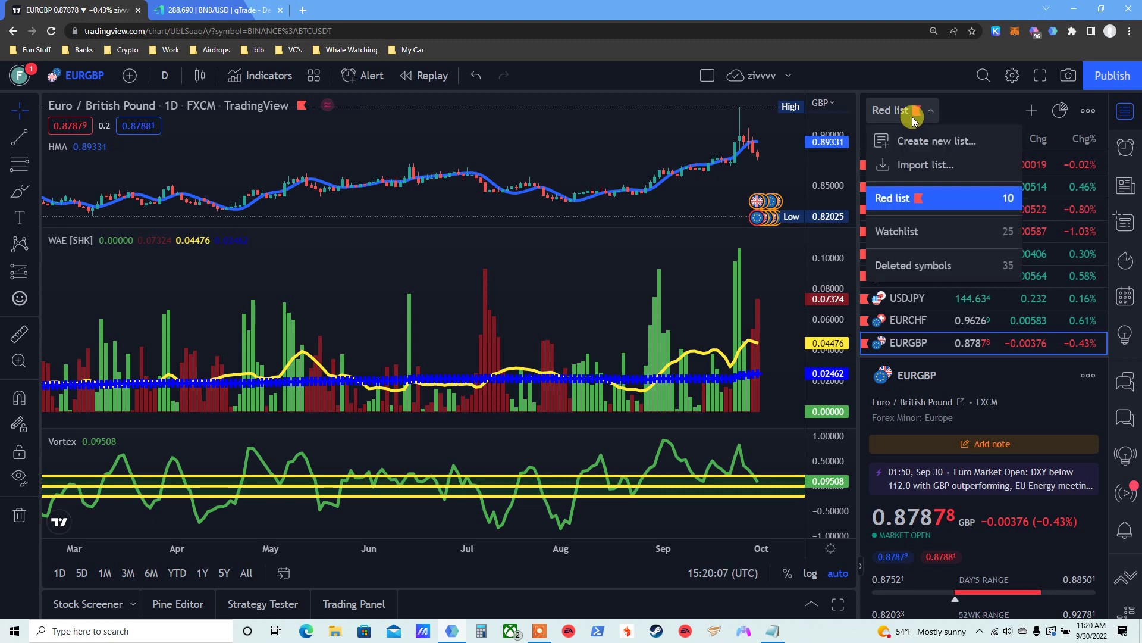
{"action": "left_click", "coordinate": [908, 233]}
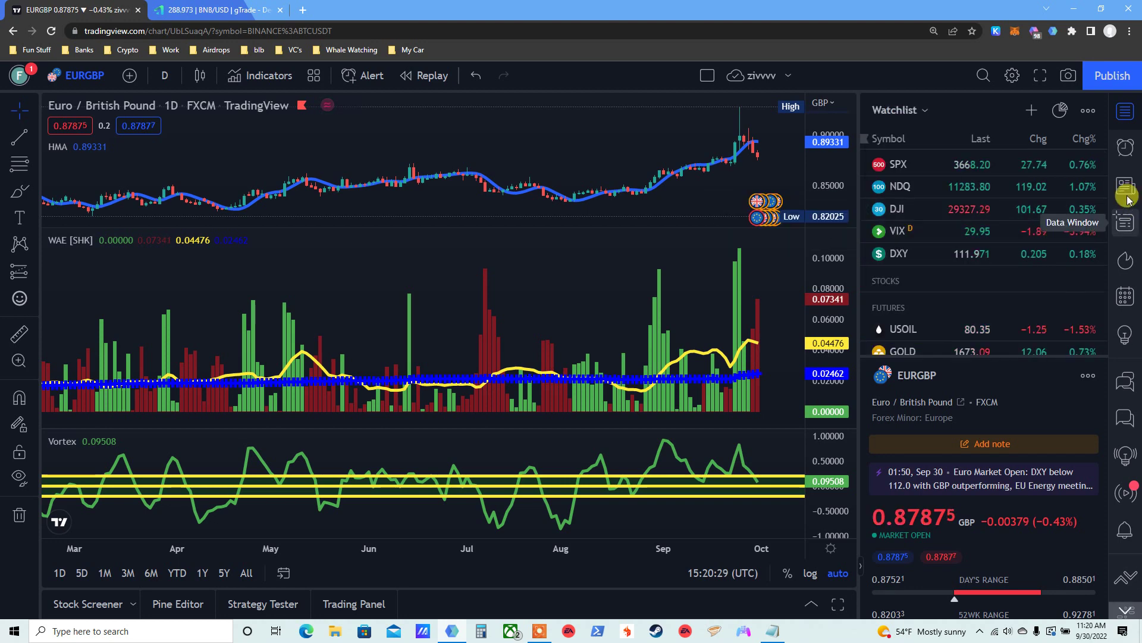
Chart BTCUSD, then ETHUSD, and finally the daily BNBUSDT chart from the watchlist.
{"action": "left_click_drag", "start_coordinate": [1107, 174], "coordinate": [1101, 258]}
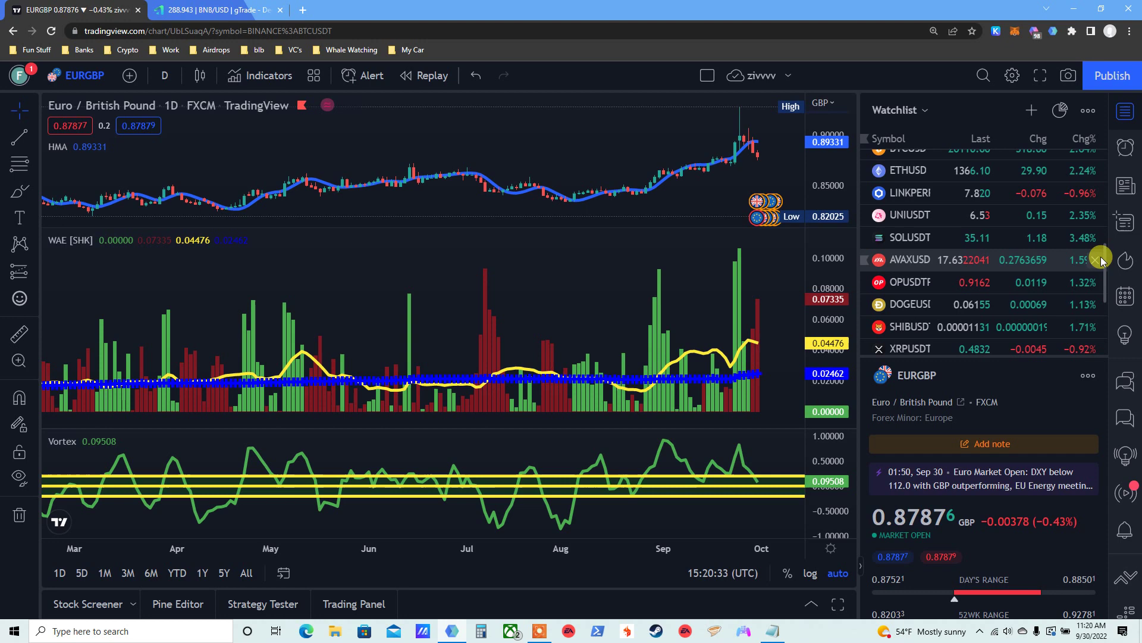
{"action": "scroll", "coordinate": [1097, 248], "scroll_direction": "up", "scroll_amount": 1}
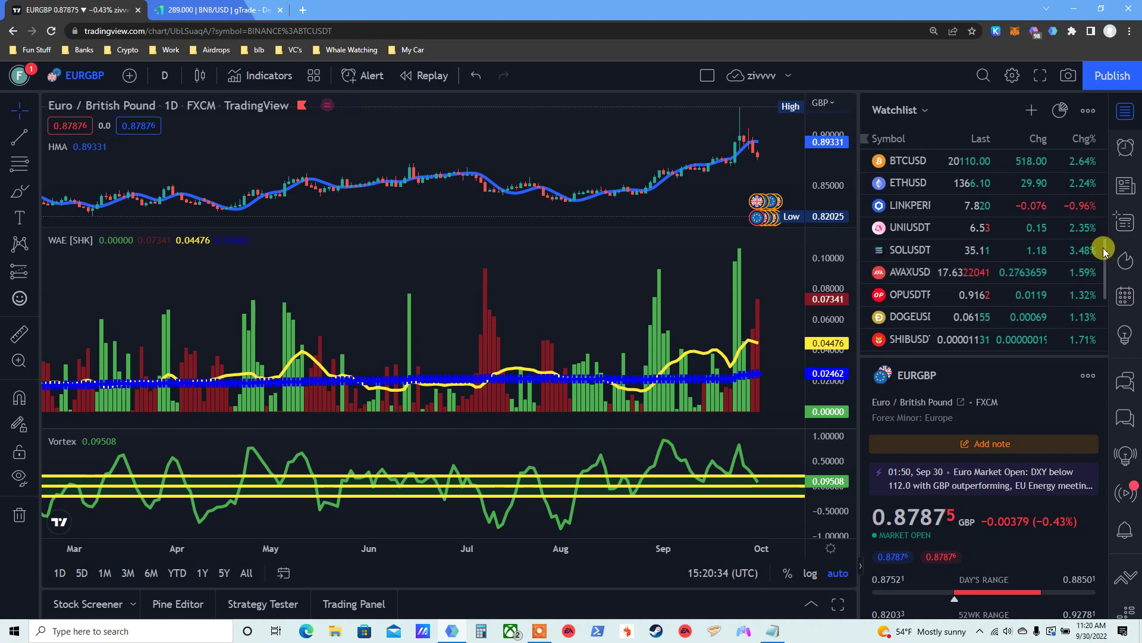
{"action": "left_click", "coordinate": [921, 169]}
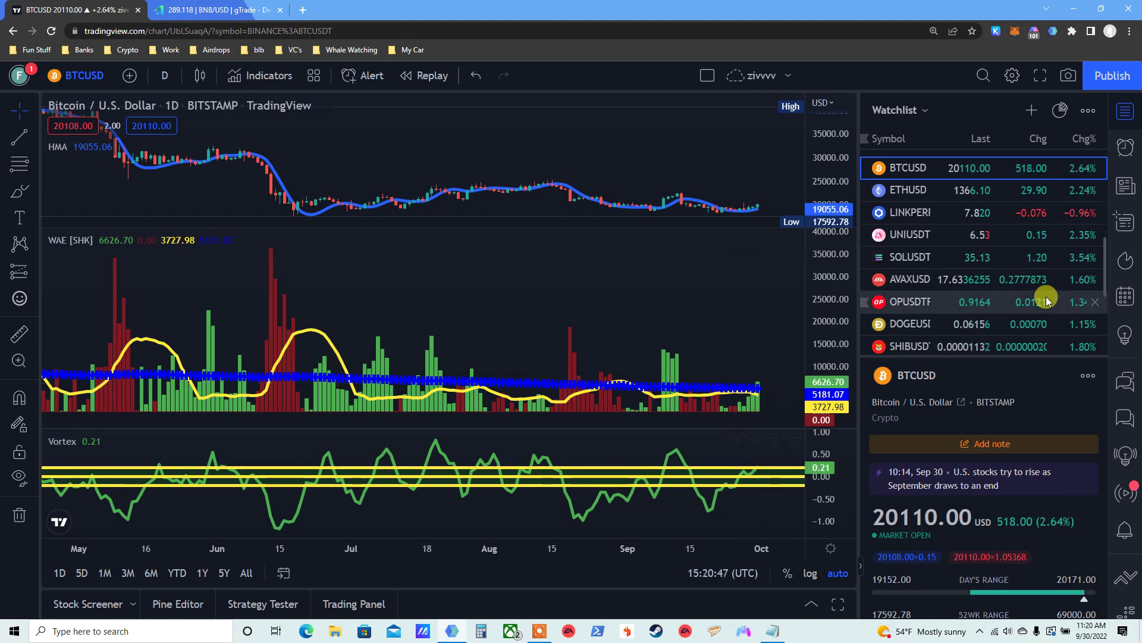
{"action": "left_click", "coordinate": [900, 191]}
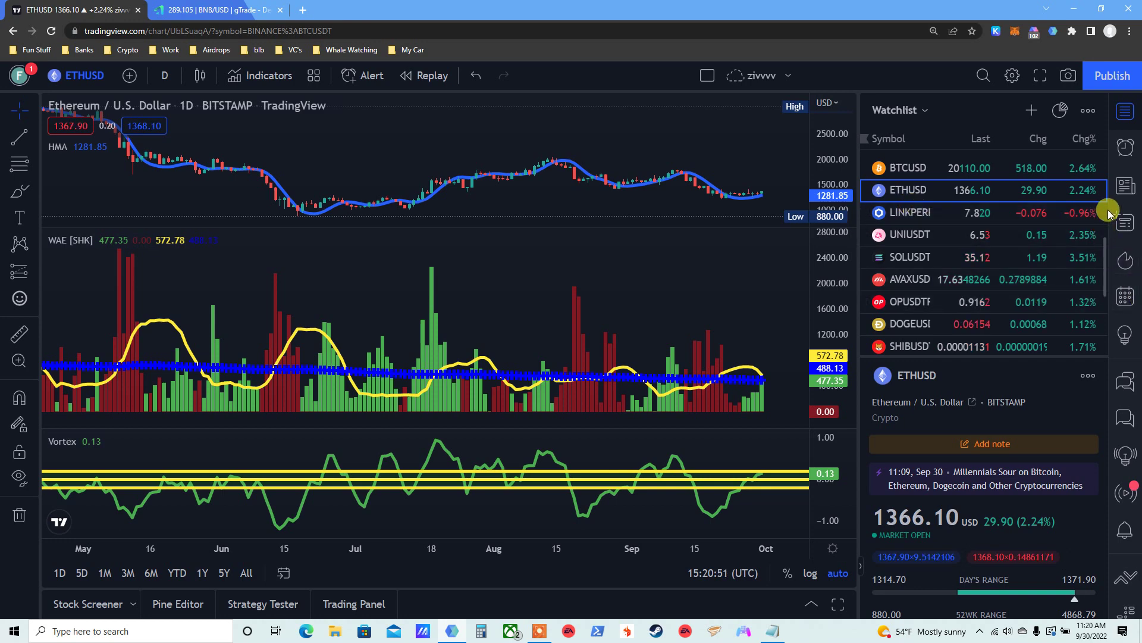
{"action": "scroll", "coordinate": [1105, 257], "scroll_direction": "down", "scroll_amount": 3}
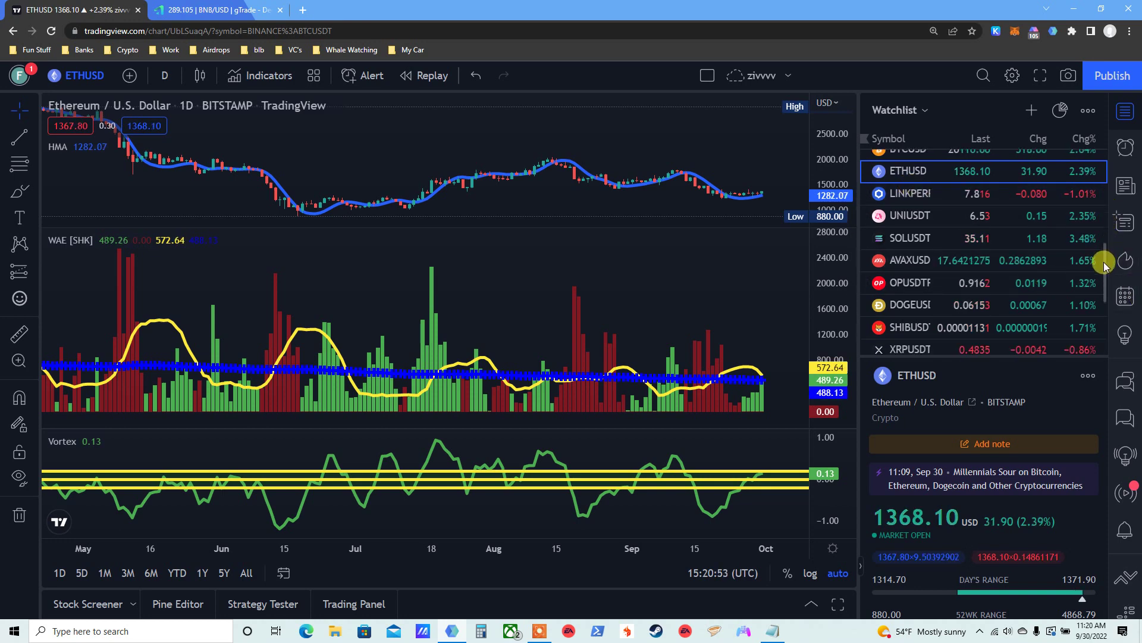
{"action": "left_click_drag", "start_coordinate": [1102, 279], "coordinate": [1098, 313]}
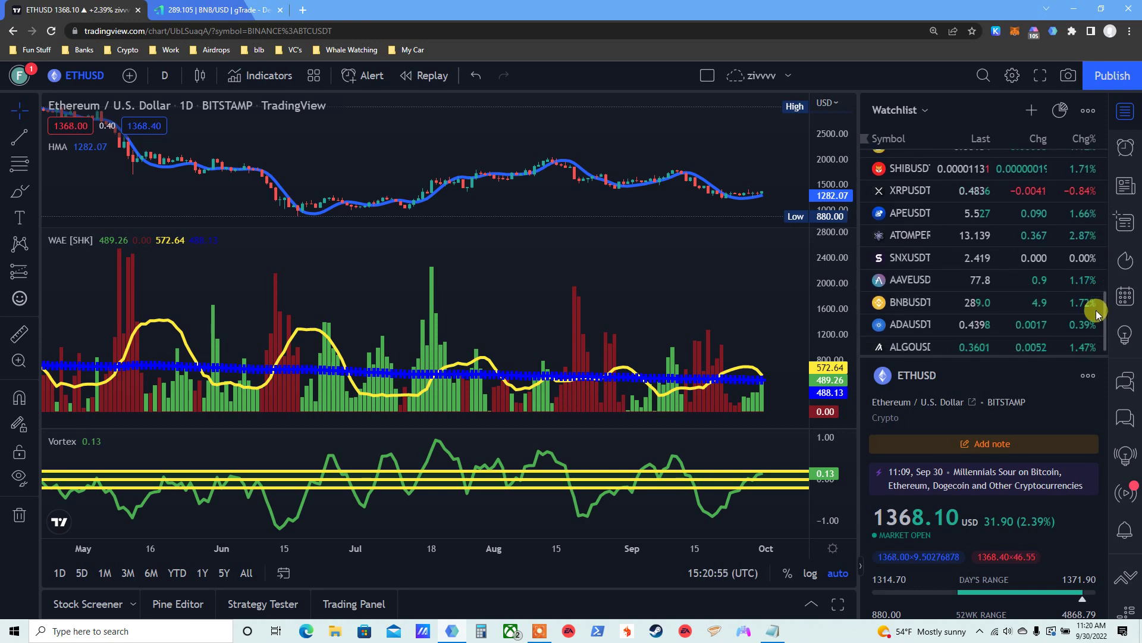
{"action": "left_click", "coordinate": [910, 306]}
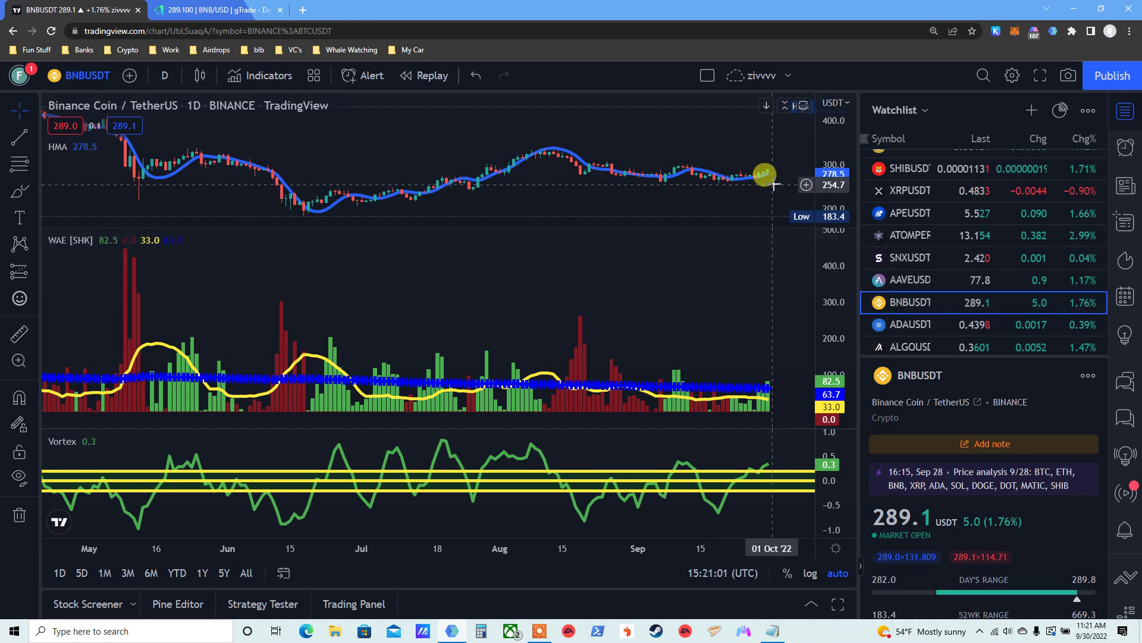
{"action": "left_click", "coordinate": [1130, 31]}
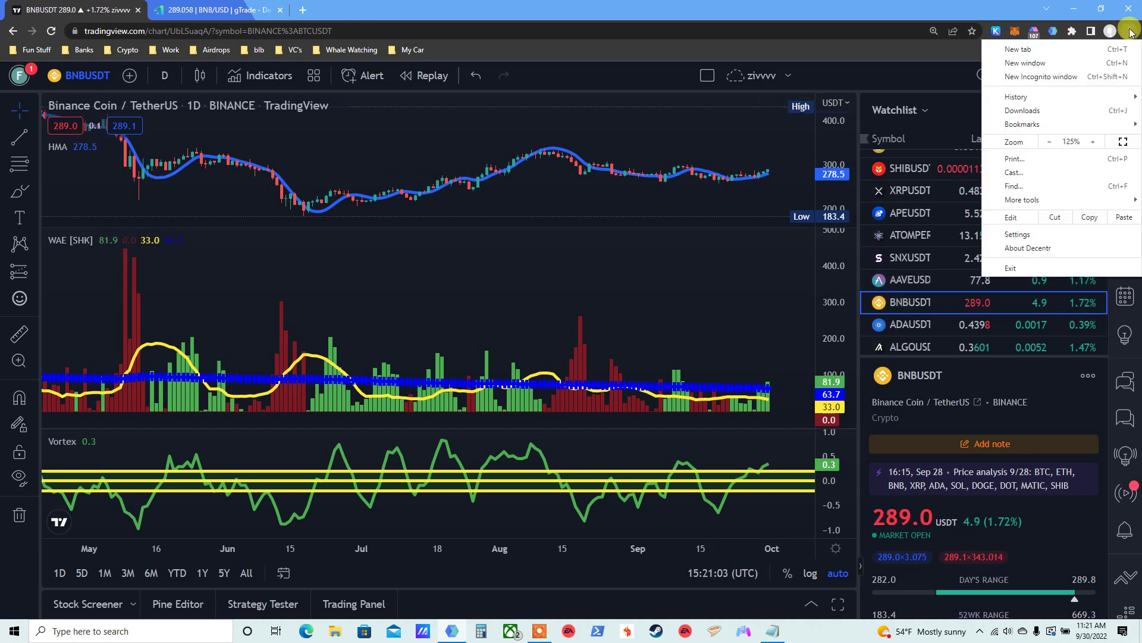
{"action": "left_click", "coordinate": [1095, 142]}
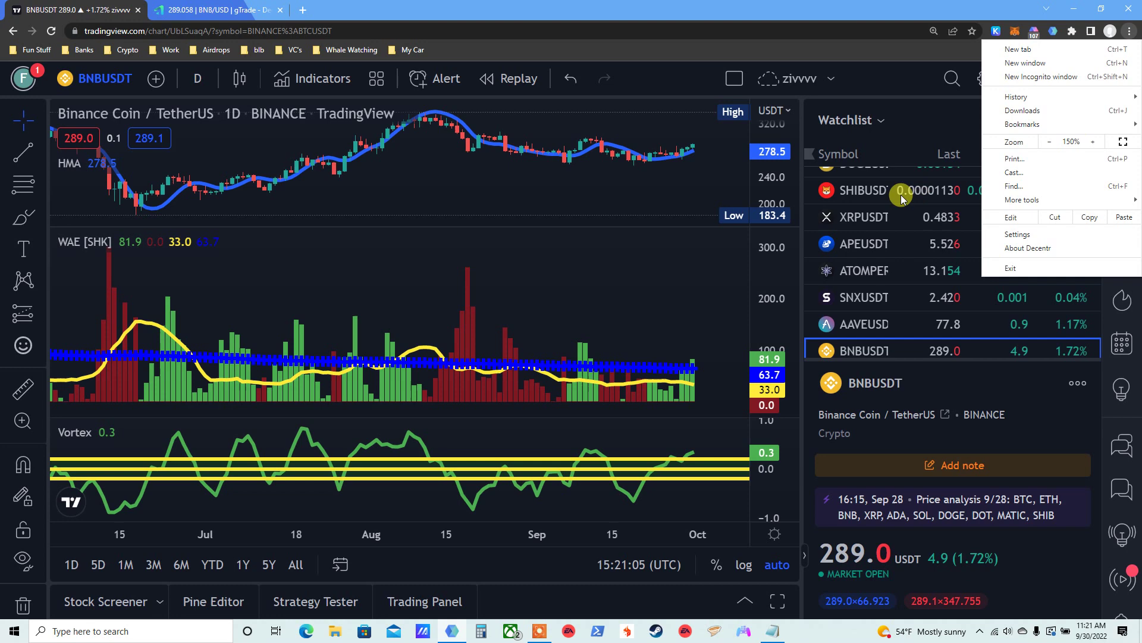
{"action": "left_click", "coordinate": [604, 237]}
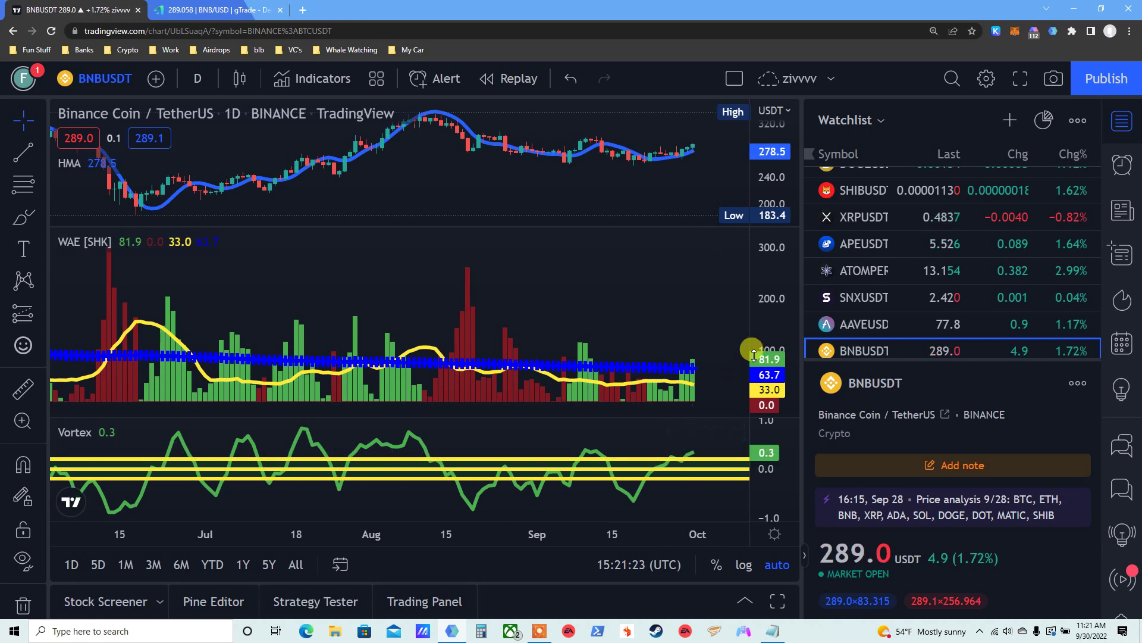
{"action": "left_click", "coordinate": [1130, 32]}
{"action": "left_click", "coordinate": [1049, 141]}
{"action": "left_click", "coordinate": [1049, 142]}
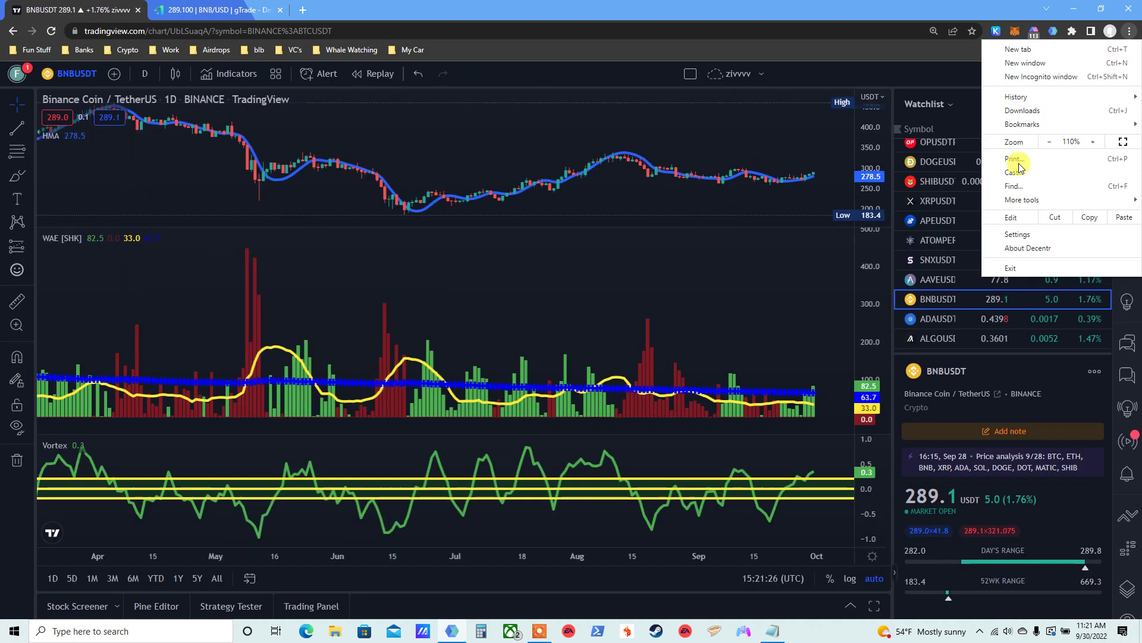
{"action": "left_click", "coordinate": [1093, 142]}
{"action": "left_click", "coordinate": [687, 267]}
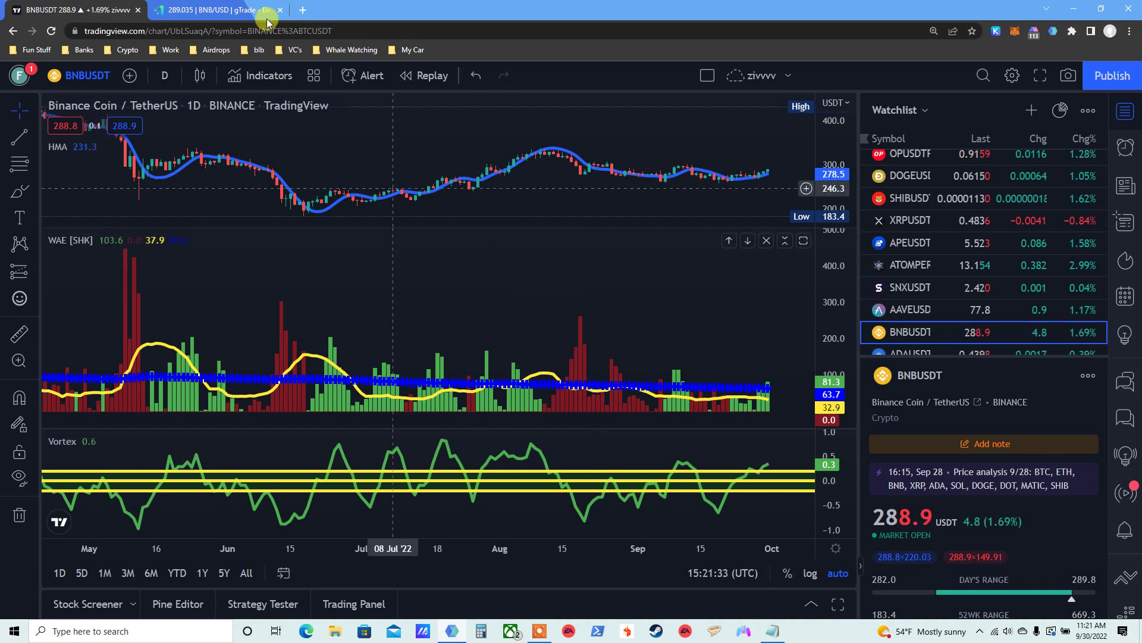
Show the gTrade BNB/USD page with its 1-minute chart and 10 DAI, 3x long form.
{"action": "left_click", "coordinate": [220, 9]}
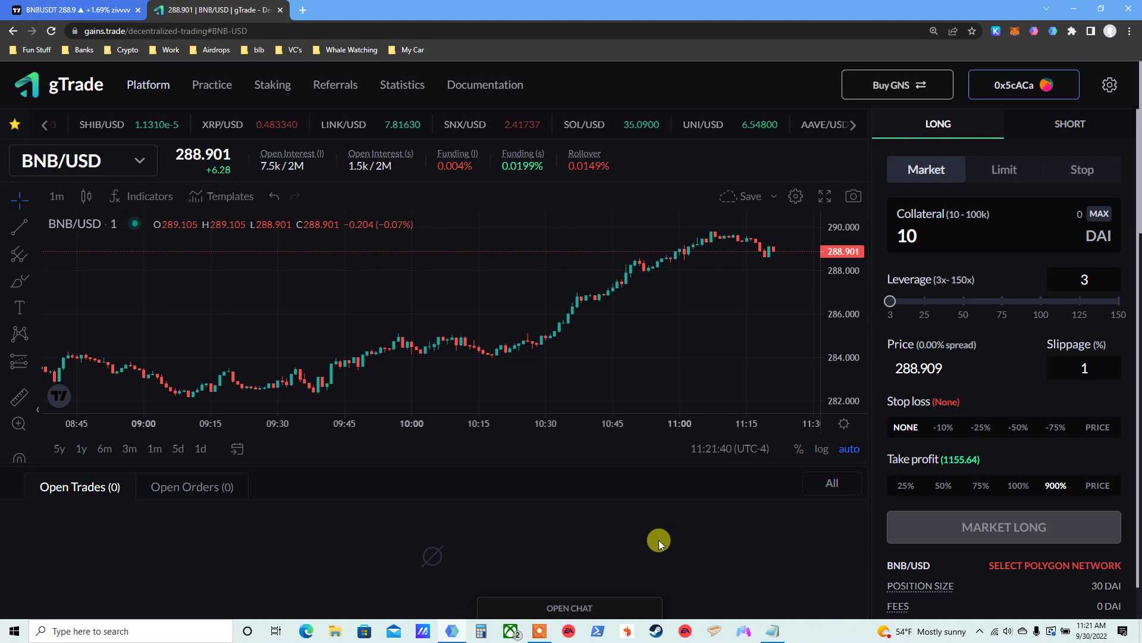
{"action": "left_click", "coordinate": [540, 630]}
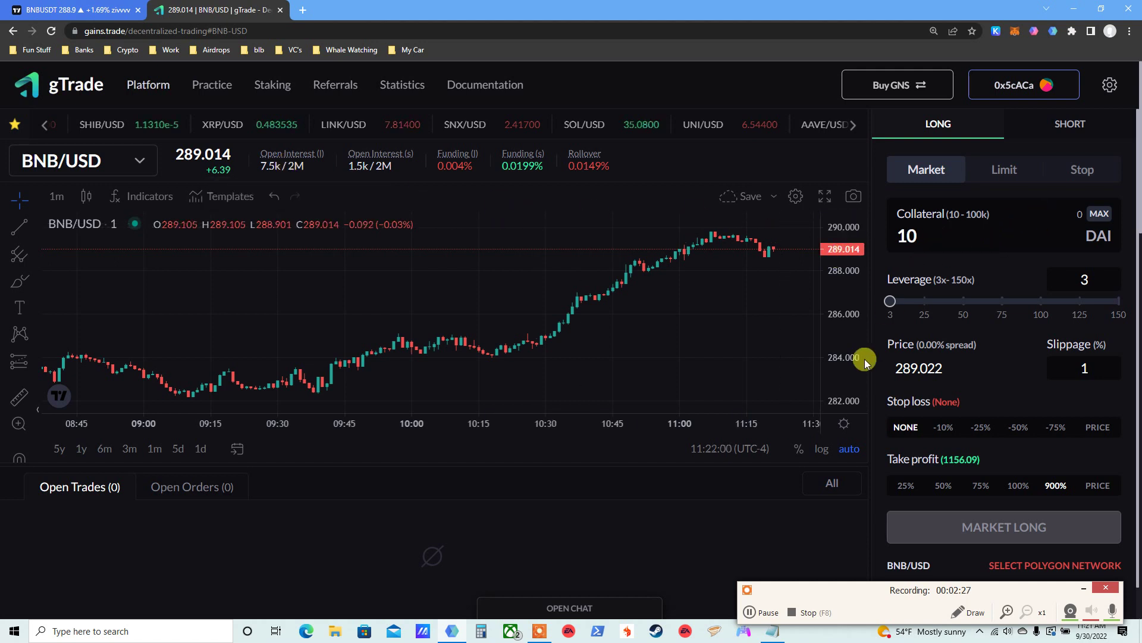
{"action": "left_click", "coordinate": [755, 610]}
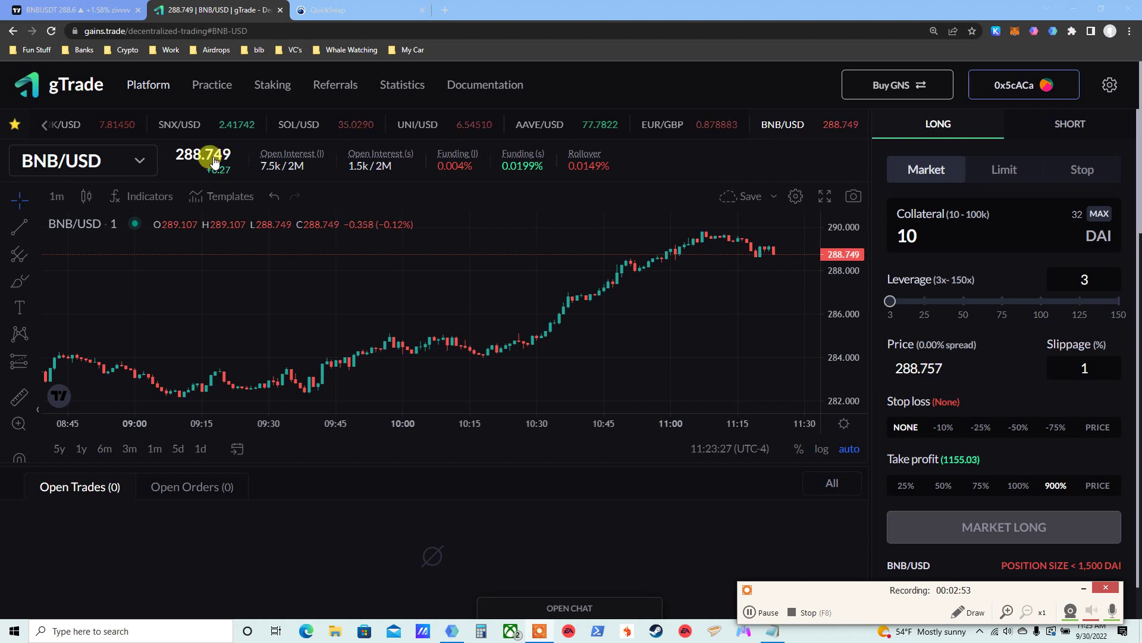
Filter the pair list to US Stocks and switch the market to AAPL/USD.
{"action": "left_click", "coordinate": [141, 158]}
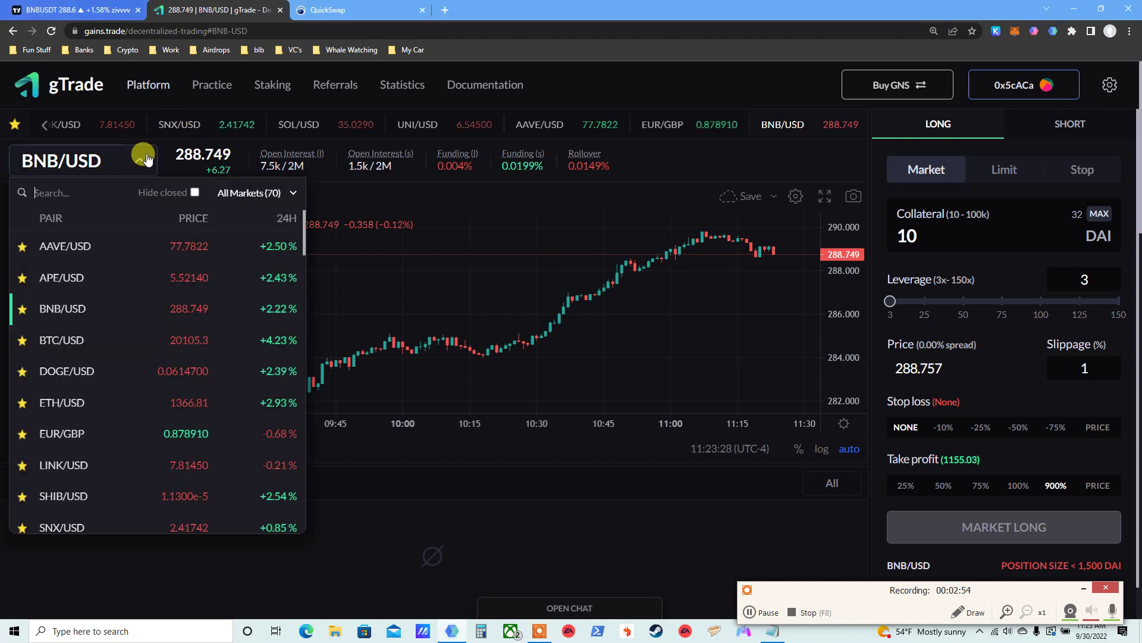
{"action": "left_click", "coordinate": [241, 197]}
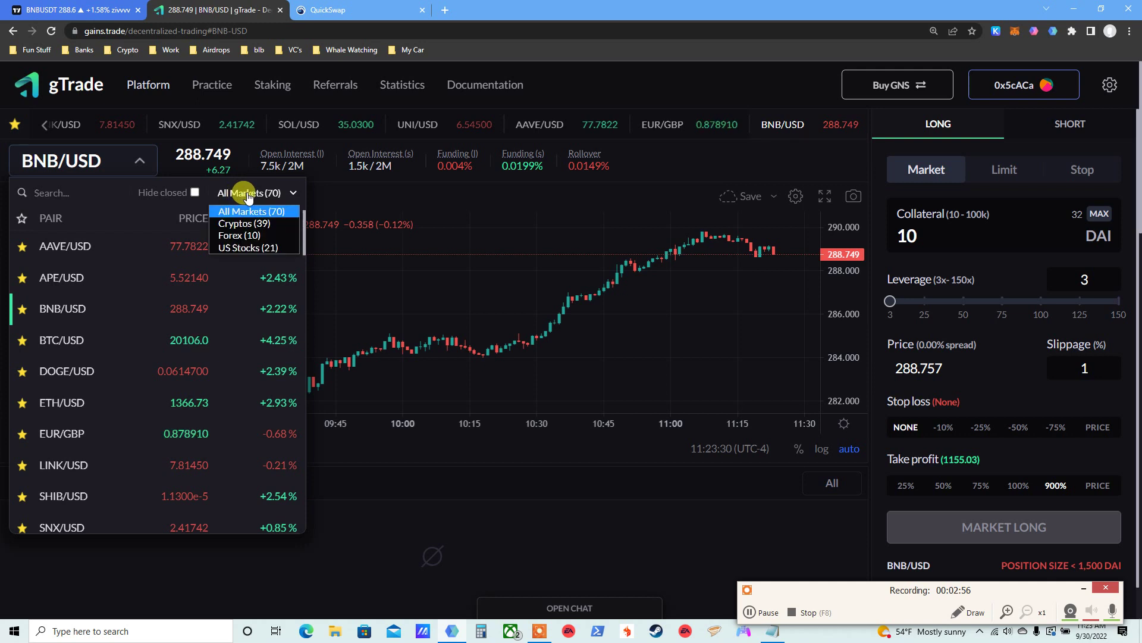
{"action": "left_click", "coordinate": [265, 247]}
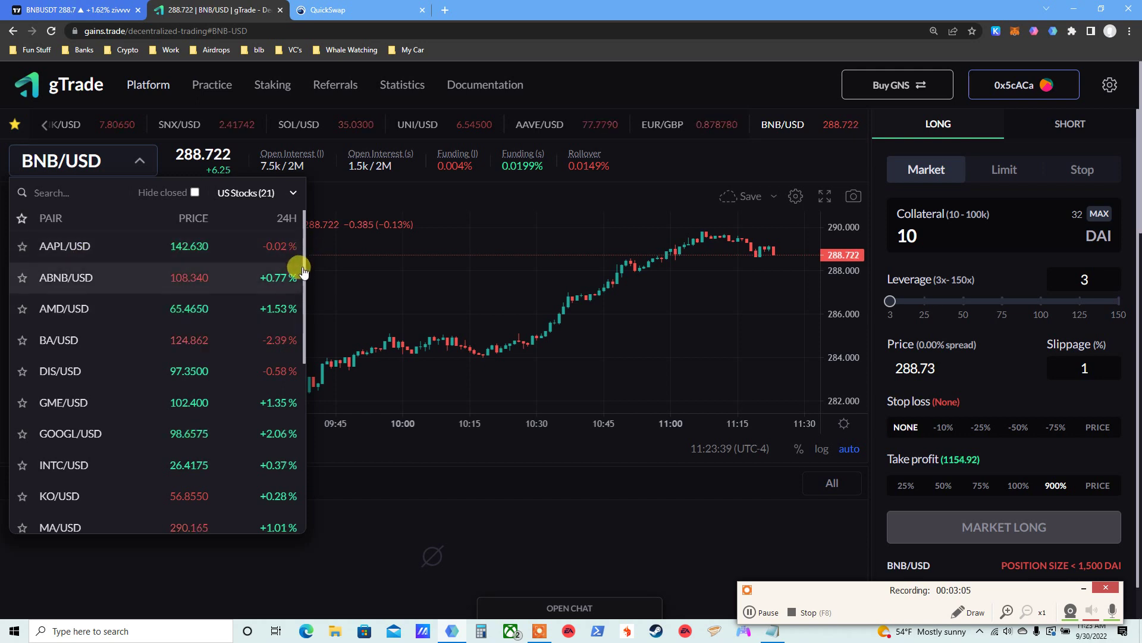
{"action": "scroll", "coordinate": [306, 280], "scroll_direction": "down", "scroll_amount": 1}
{"action": "left_click_drag", "start_coordinate": [306, 280], "coordinate": [301, 460]}
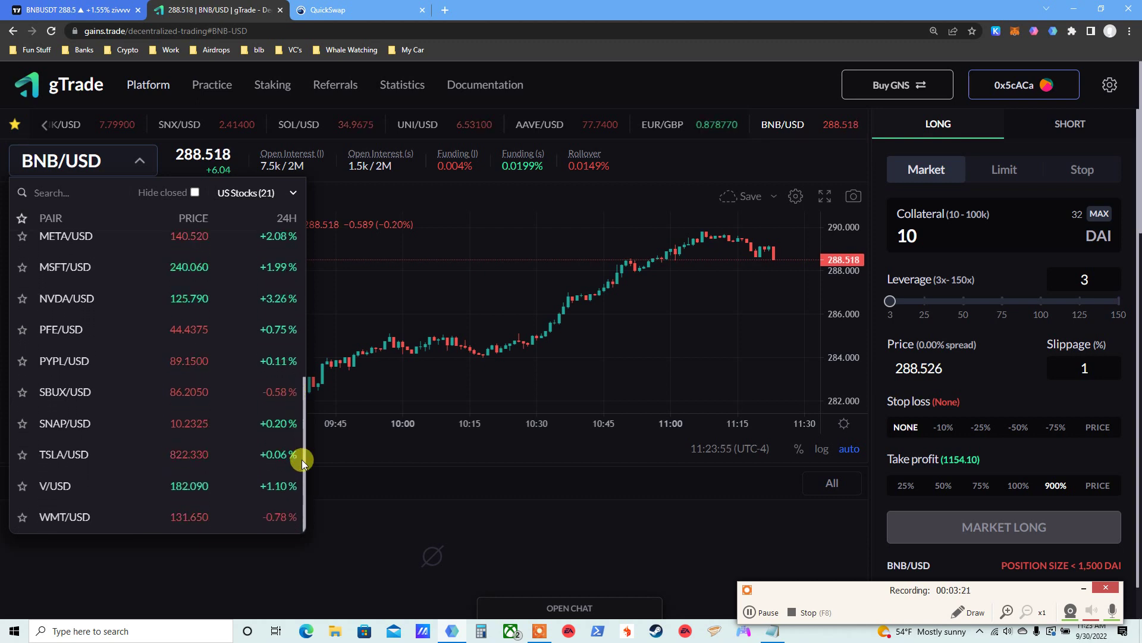
{"action": "left_click_drag", "start_coordinate": [302, 459], "coordinate": [288, 216]}
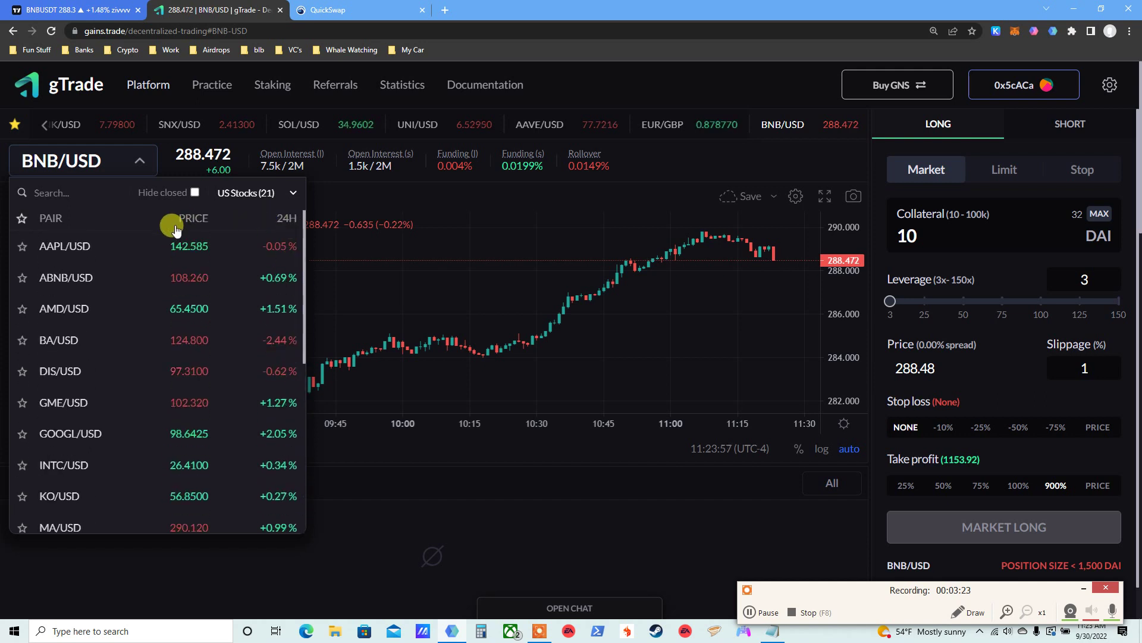
{"action": "left_click", "coordinate": [94, 246]}
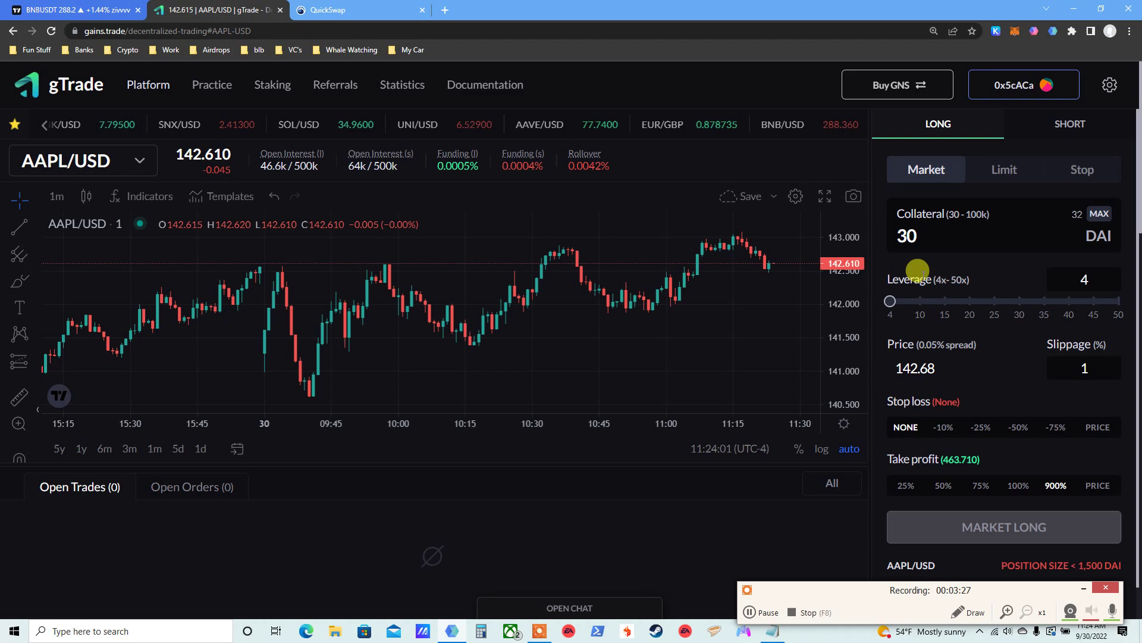
Glance at EUR/GBP from the ticker bar, then return to BNB/USD.
{"action": "left_click", "coordinate": [130, 161]}
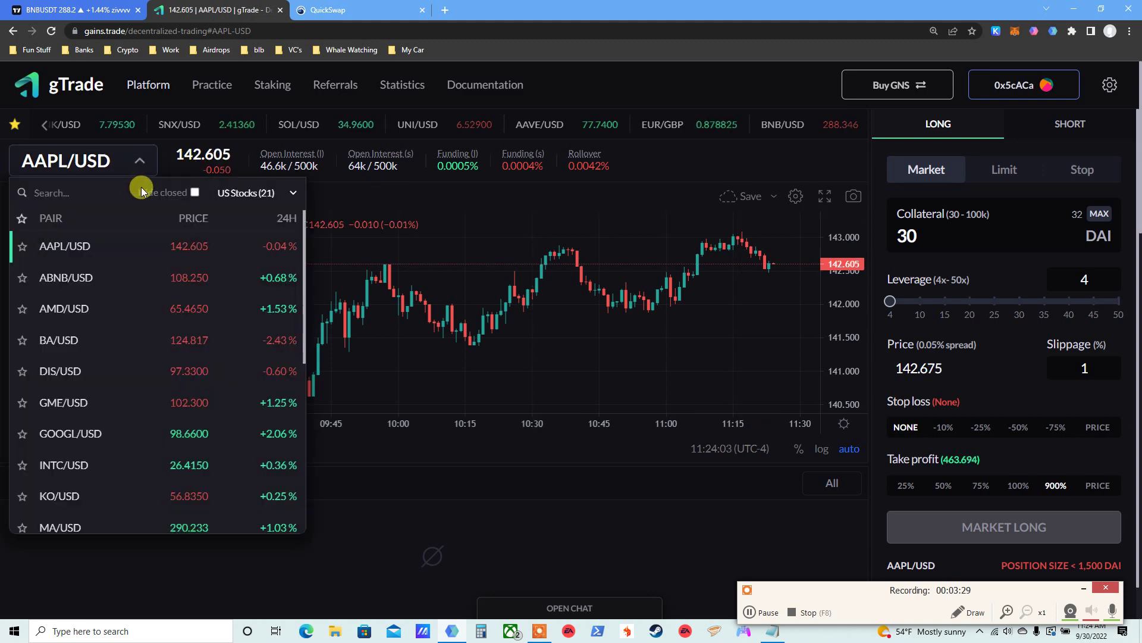
{"action": "left_click", "coordinate": [739, 130]}
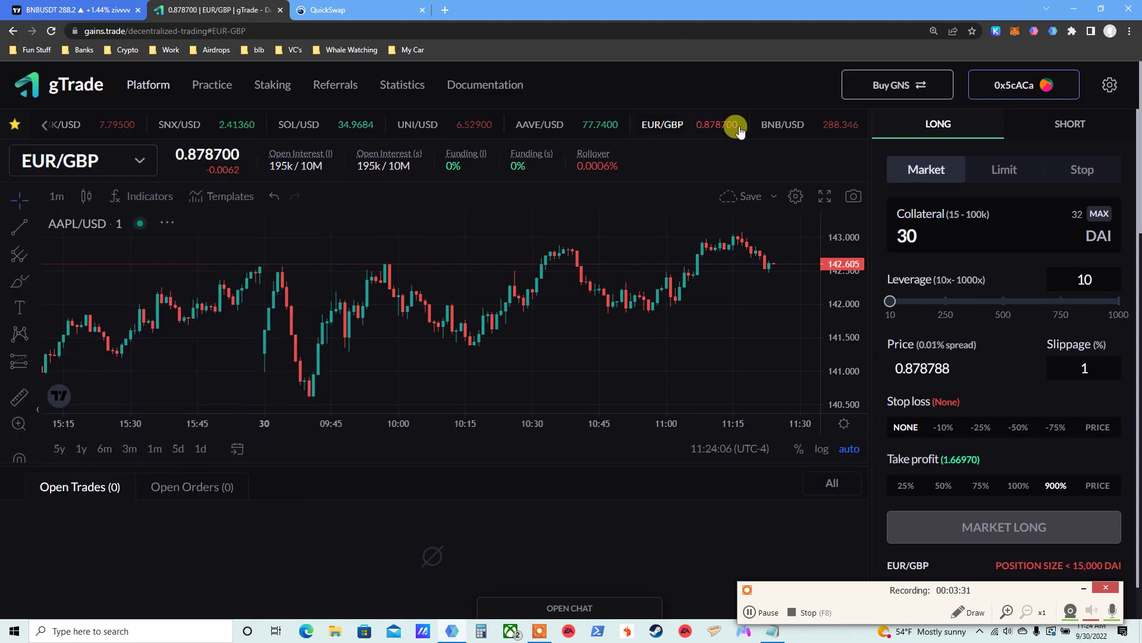
{"action": "left_click", "coordinate": [764, 127]}
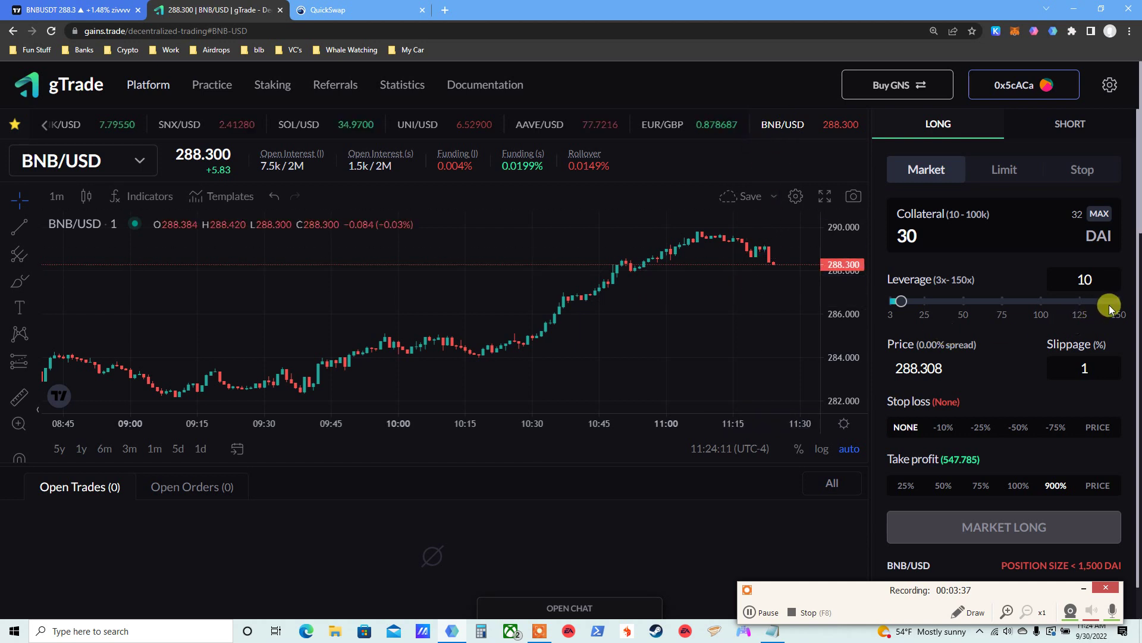
Set the long's collateral to 30 DAI instead of the 32 DAI maximum.
{"action": "left_click", "coordinate": [1099, 219]}
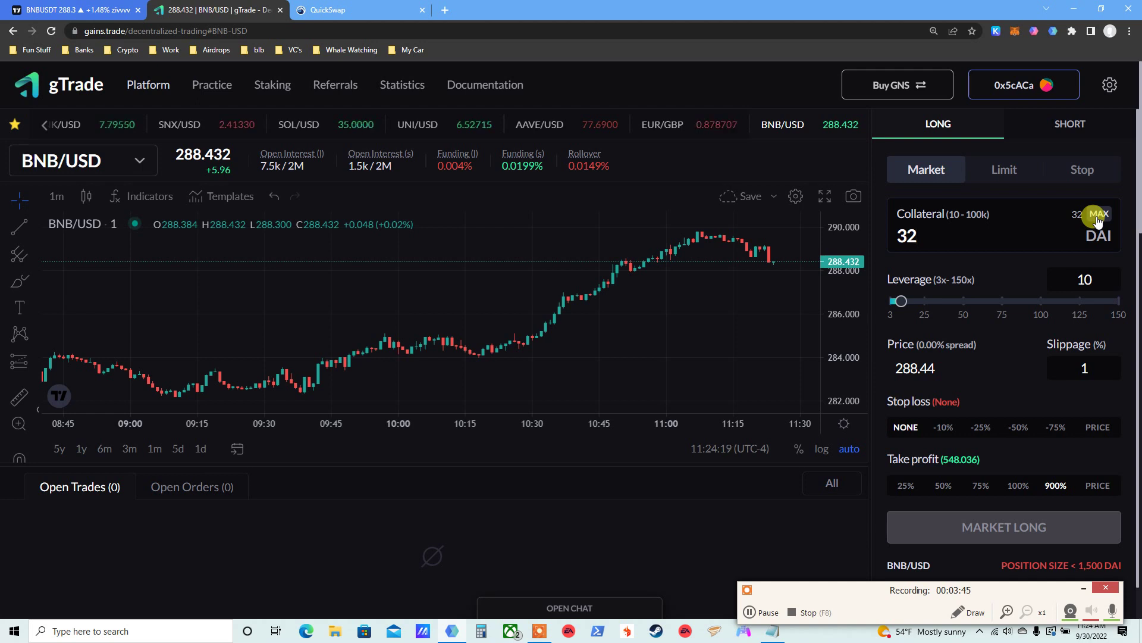
{"action": "double_click", "coordinate": [960, 233]}
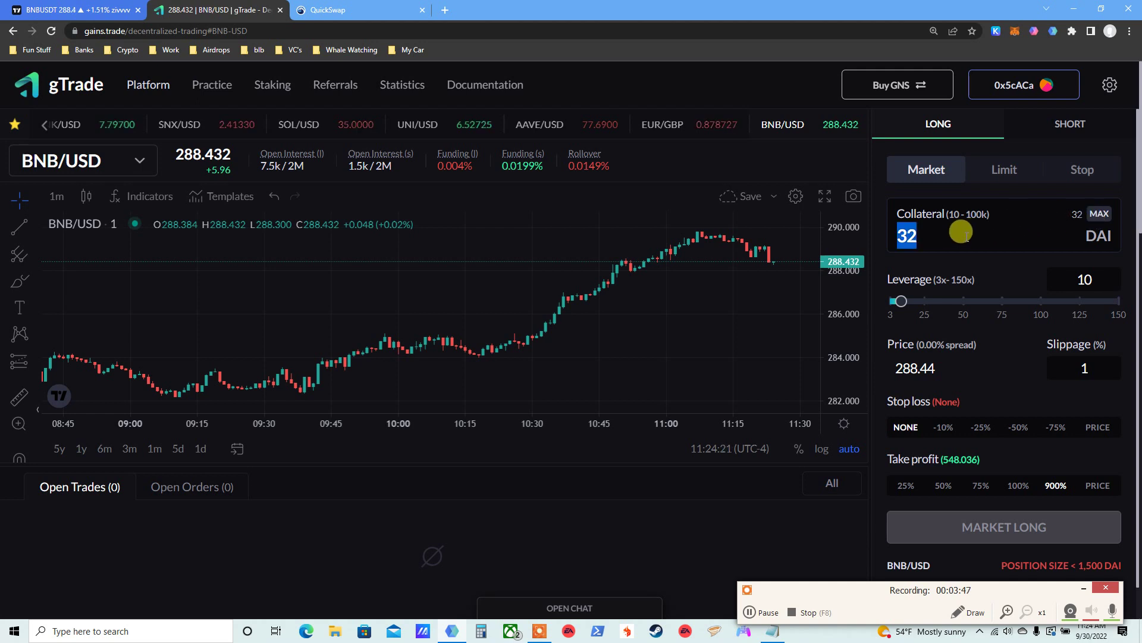
{"action": "type", "text": "30"}
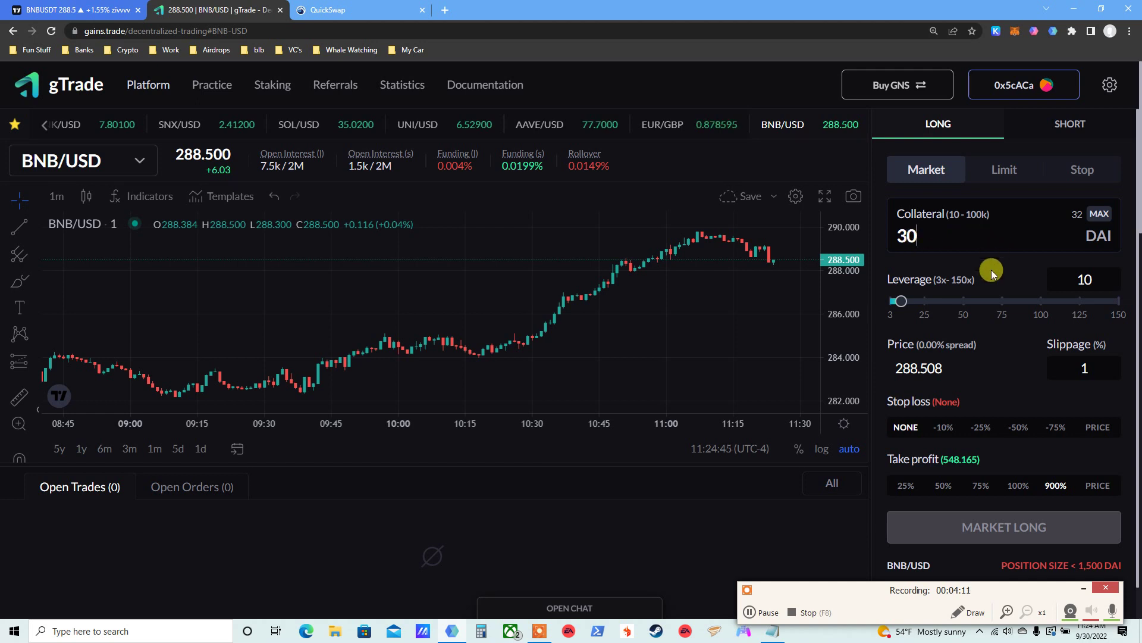
Set leverage to 50x, giving a 1500 DAI position with liquidation at 283.348.
{"action": "left_click", "coordinate": [1118, 316]}
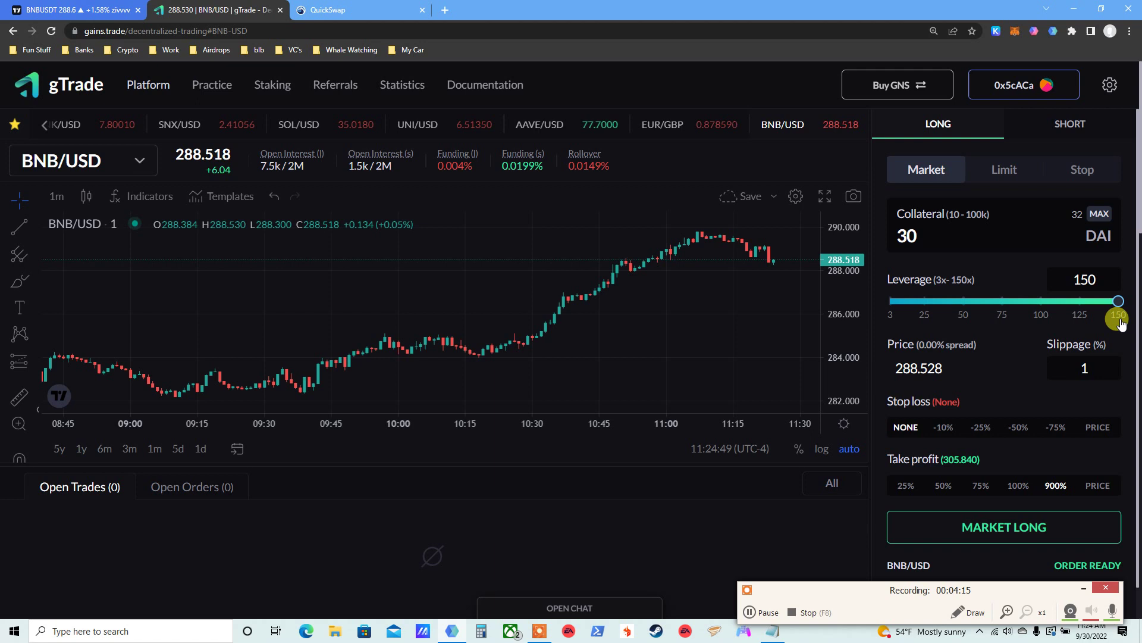
{"action": "scroll", "coordinate": [1135, 255], "scroll_direction": "down", "scroll_amount": 1}
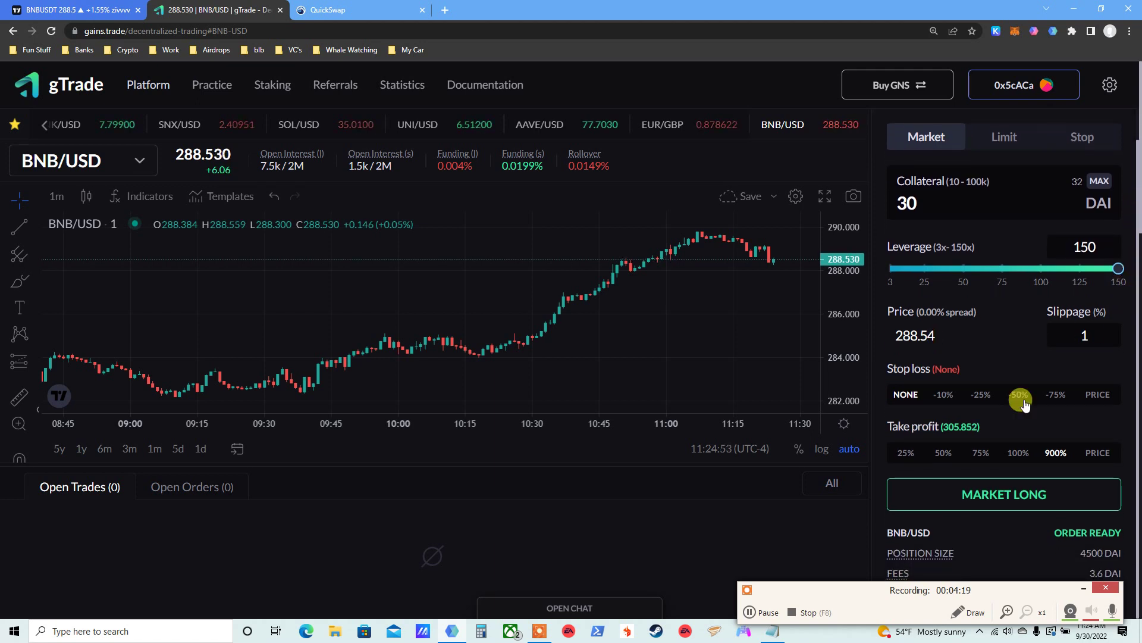
{"action": "left_click_drag", "start_coordinate": [798, 613], "coordinate": [83, 602]}
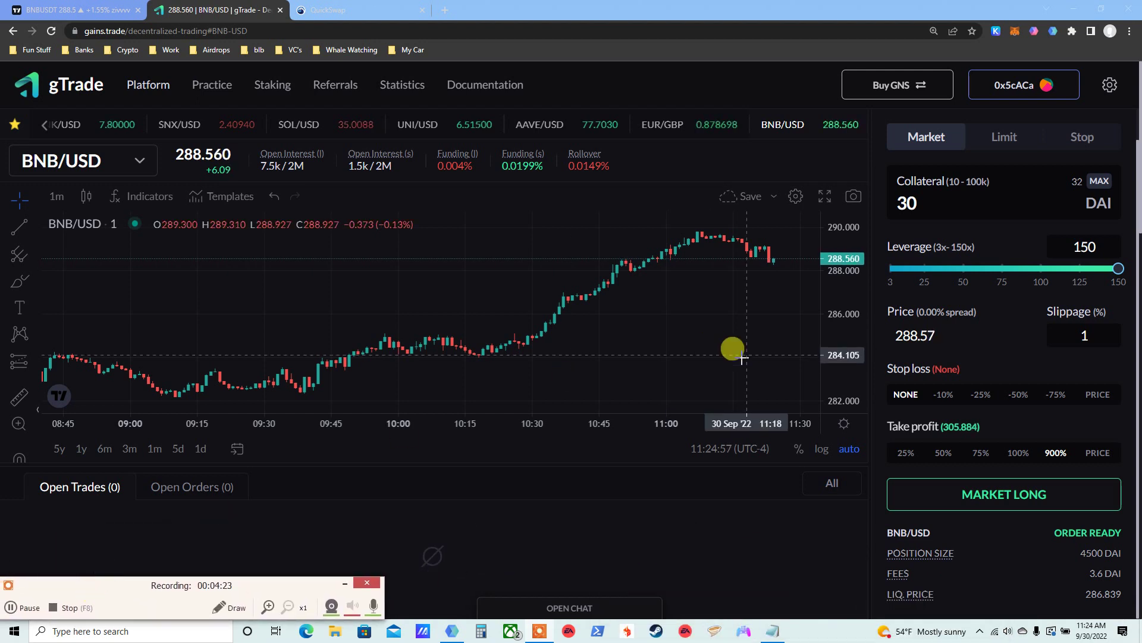
{"action": "left_click", "coordinate": [963, 286]}
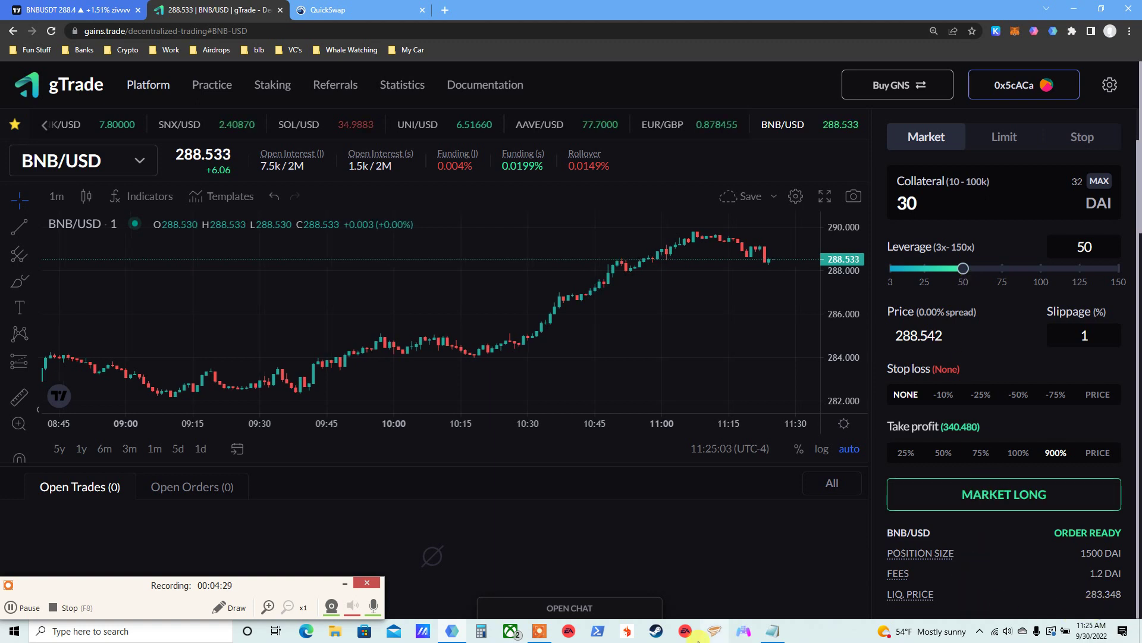
{"action": "left_click", "coordinate": [482, 633]}
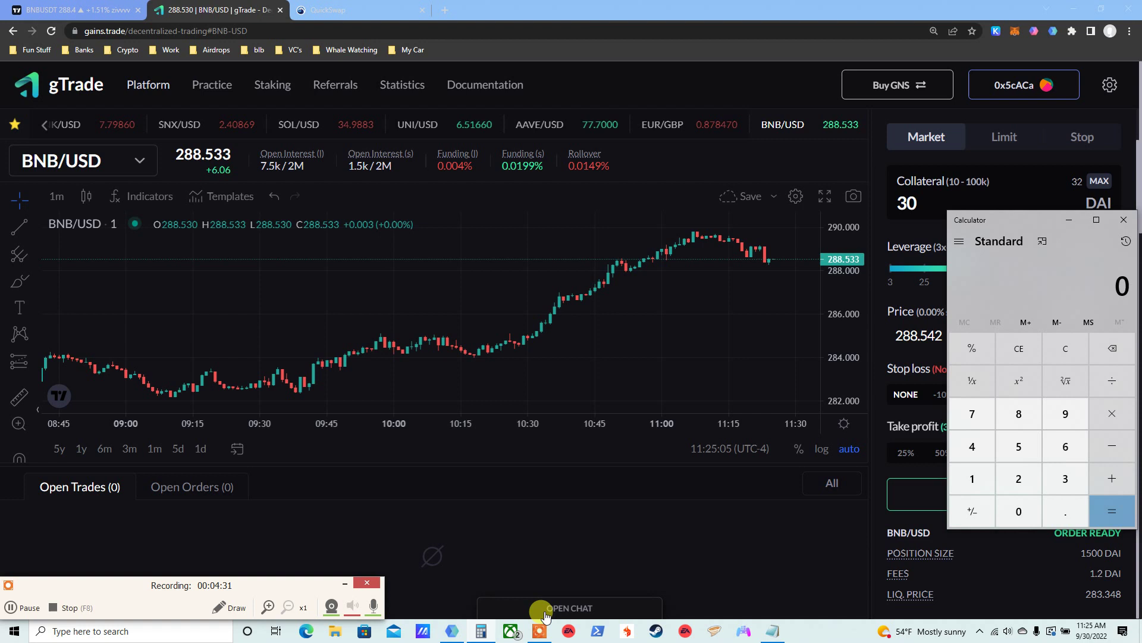
Divide 283.34 by 288.53 in Calculator (about 0.982), then close it.
{"action": "type", "text": "283."}
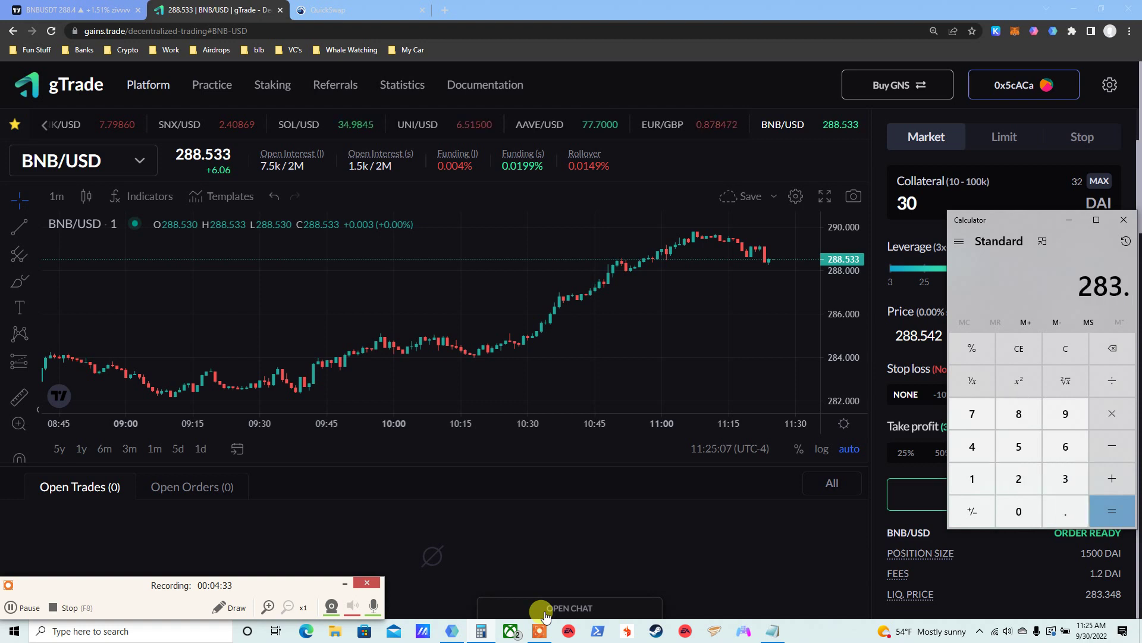
{"action": "type", "text": "34 ÷ 288.53"}
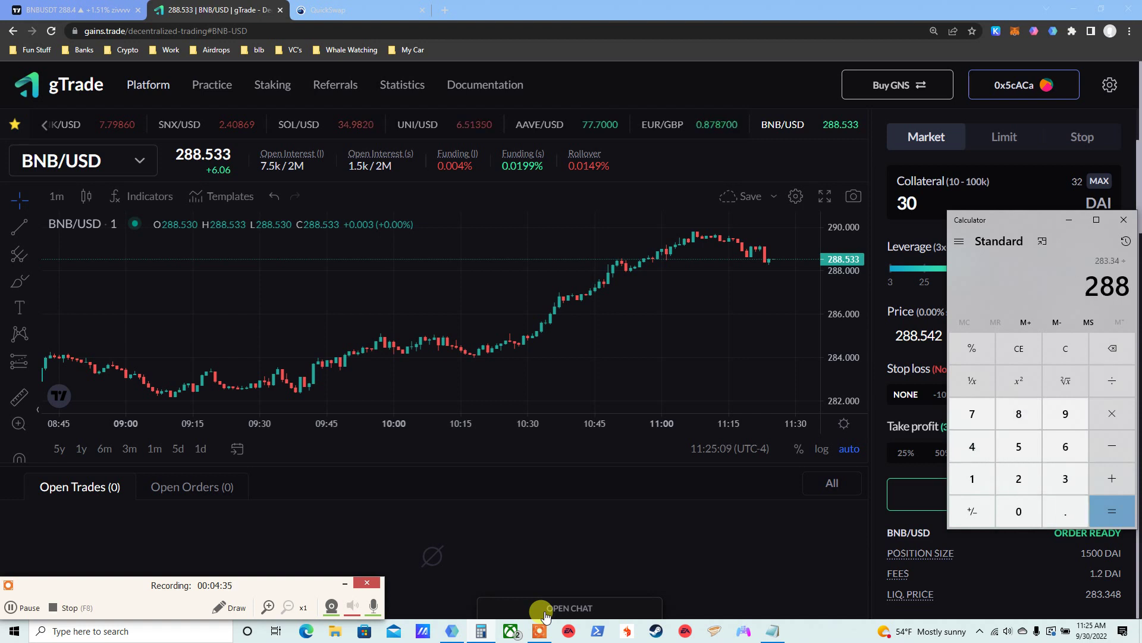
{"action": "key", "text": "Return"}
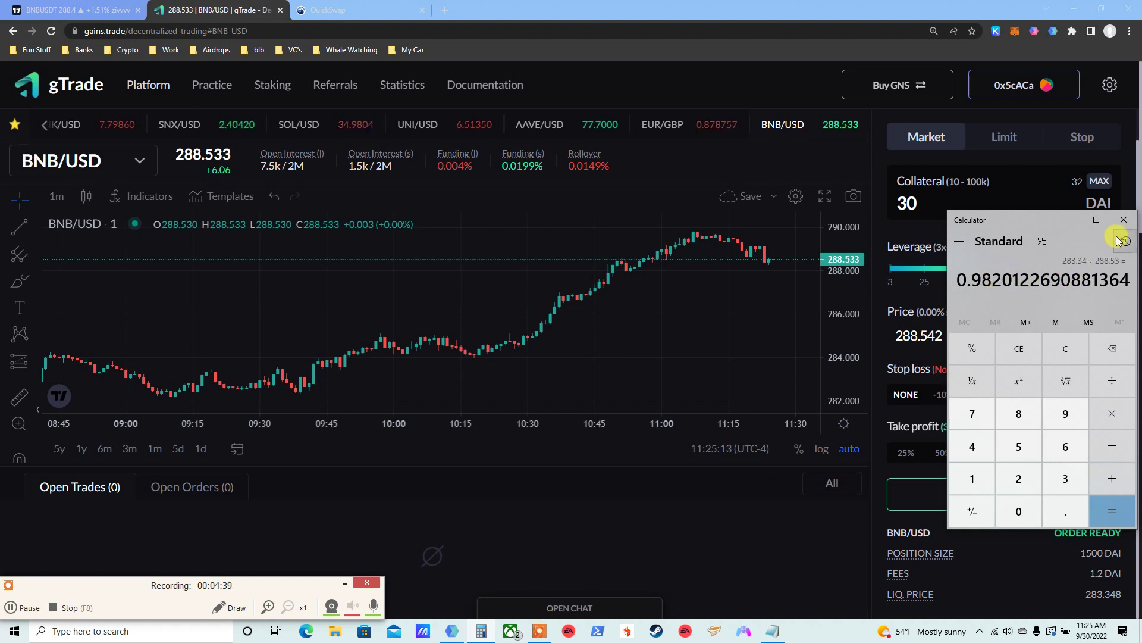
{"action": "left_click", "coordinate": [1124, 219]}
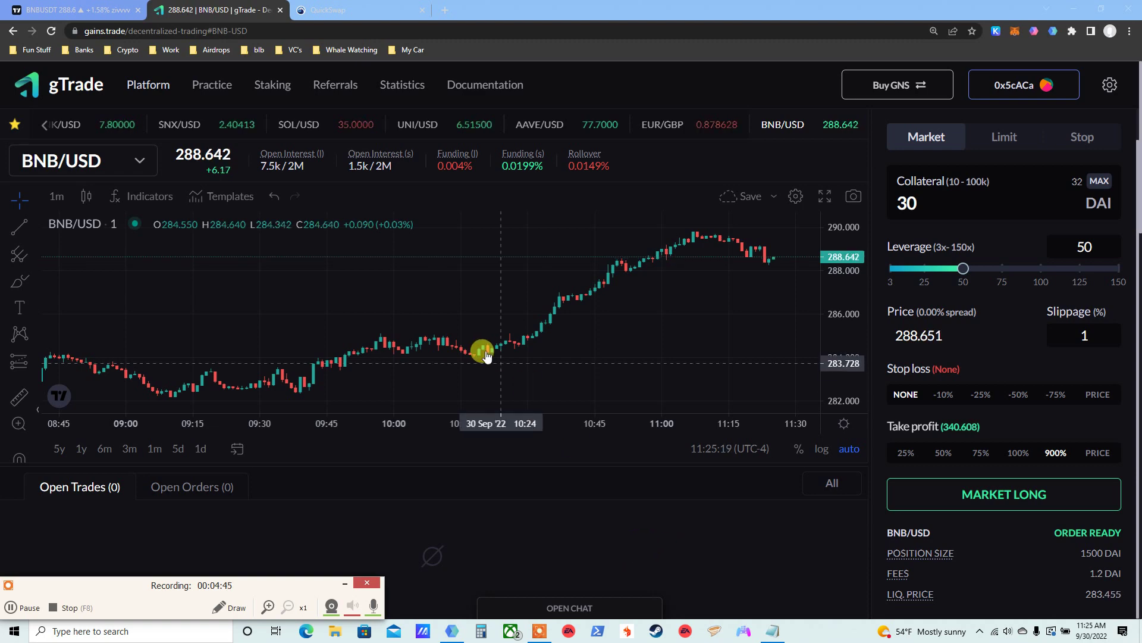
Lower the BNB/USD long to 25x, a 750 DAI position liquidating near 278.26.
{"action": "left_click", "coordinate": [119, 7]}
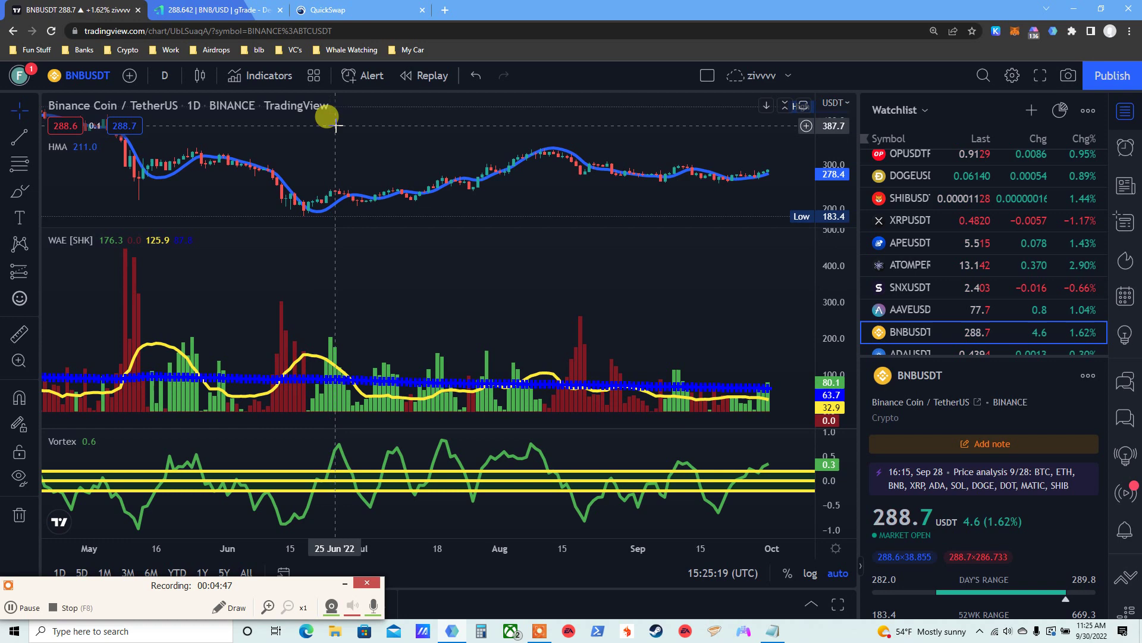
{"action": "left_click", "coordinate": [216, 6]}
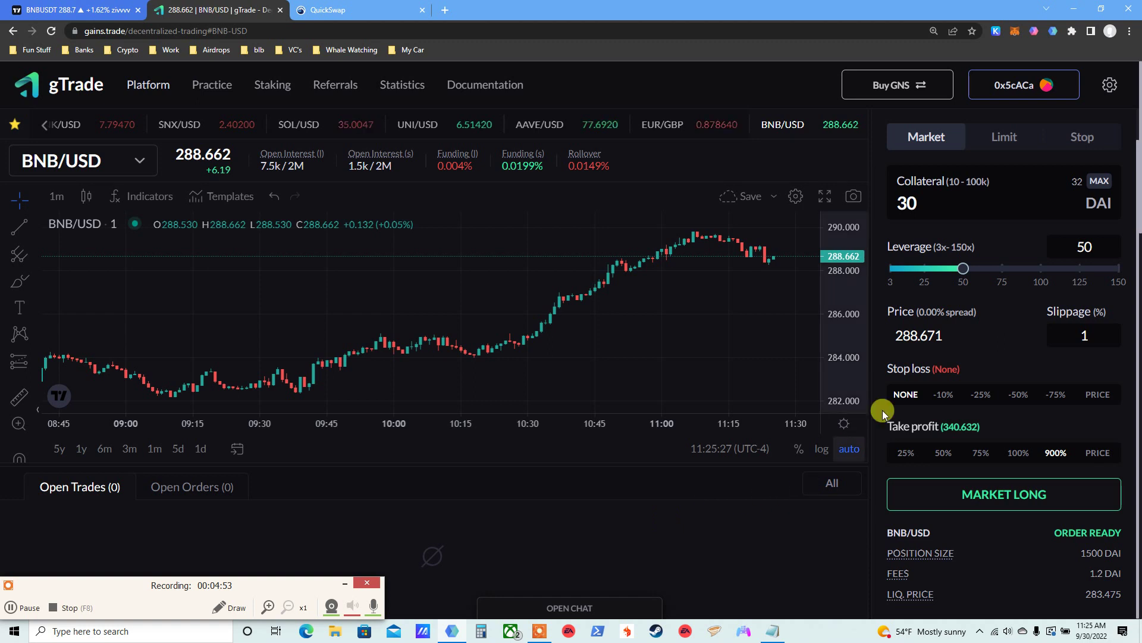
{"action": "left_click", "coordinate": [925, 284]}
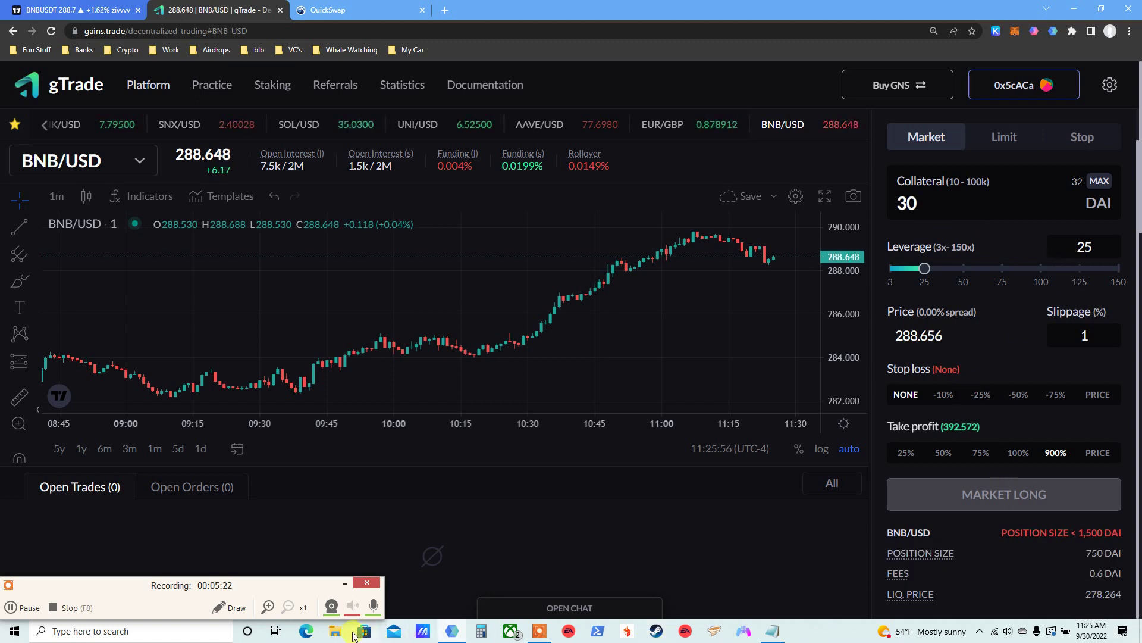
Divide 278.26 by 288.64 in Calculator (about 0.964), then close it.
{"action": "left_click", "coordinate": [482, 632]}
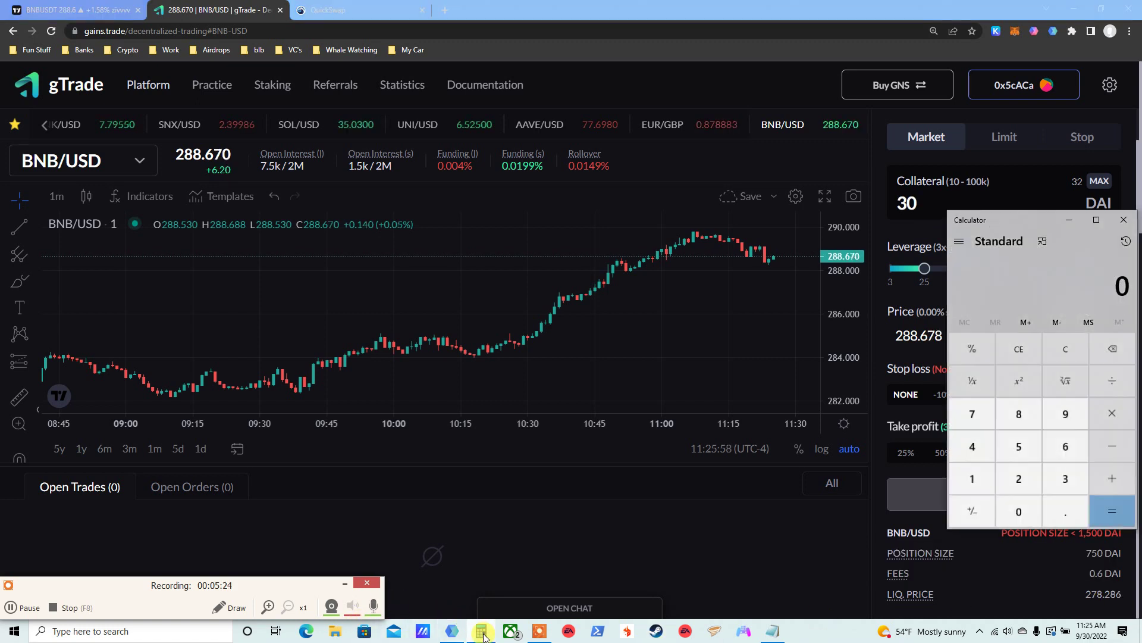
{"action": "type", "text": "278.26"}
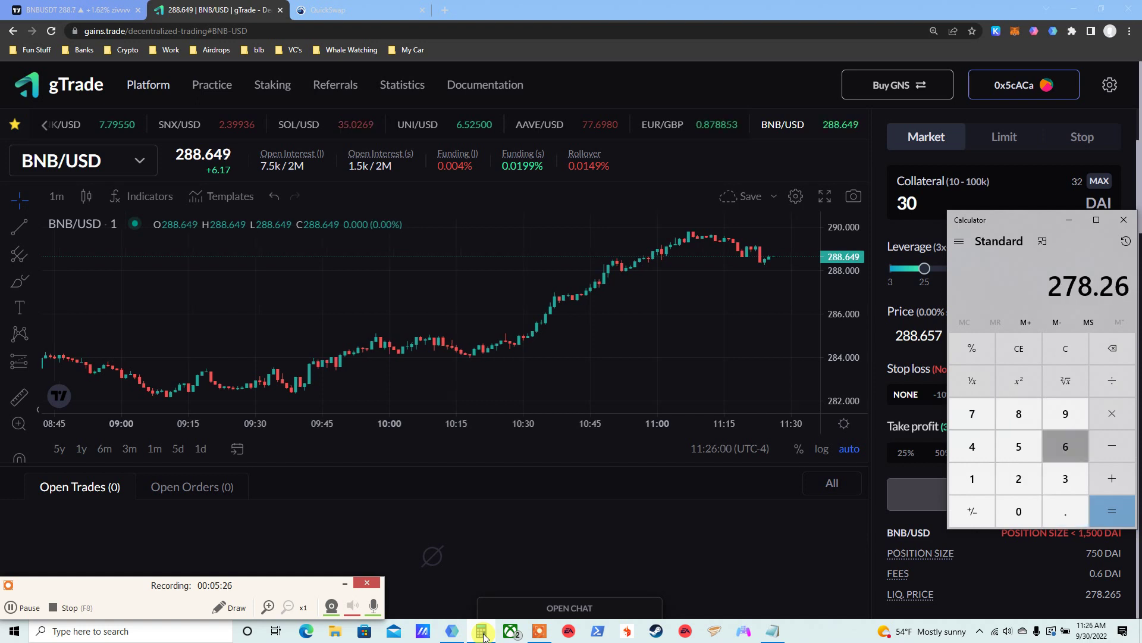
{"action": "key", "text": "slash"}
{"action": "type", "text": "288.64"}
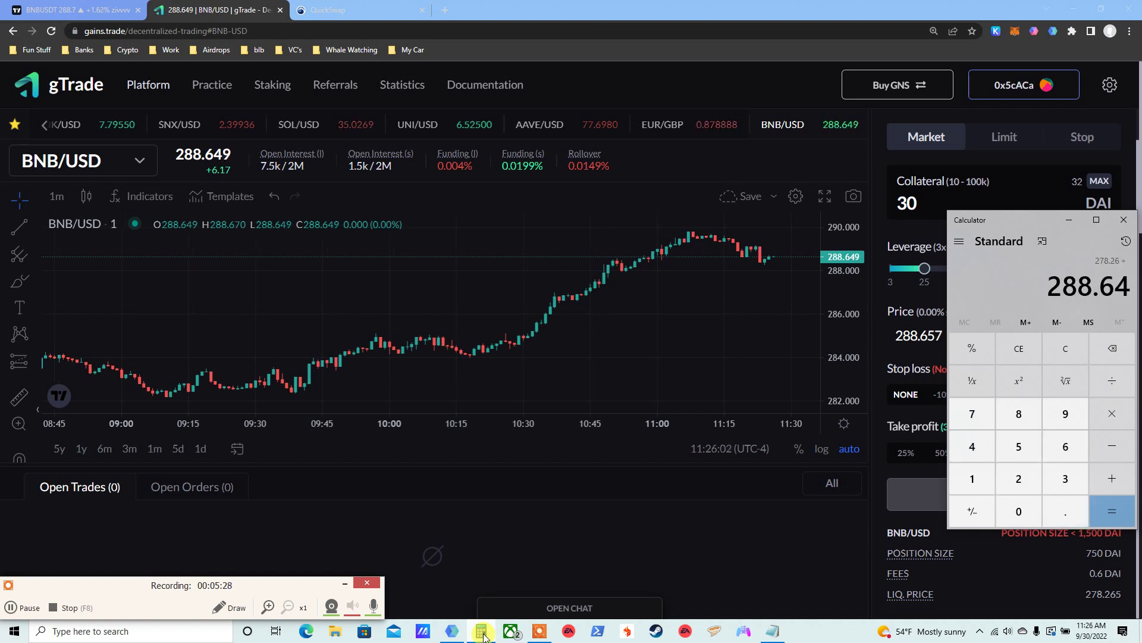
{"action": "key", "text": "Return"}
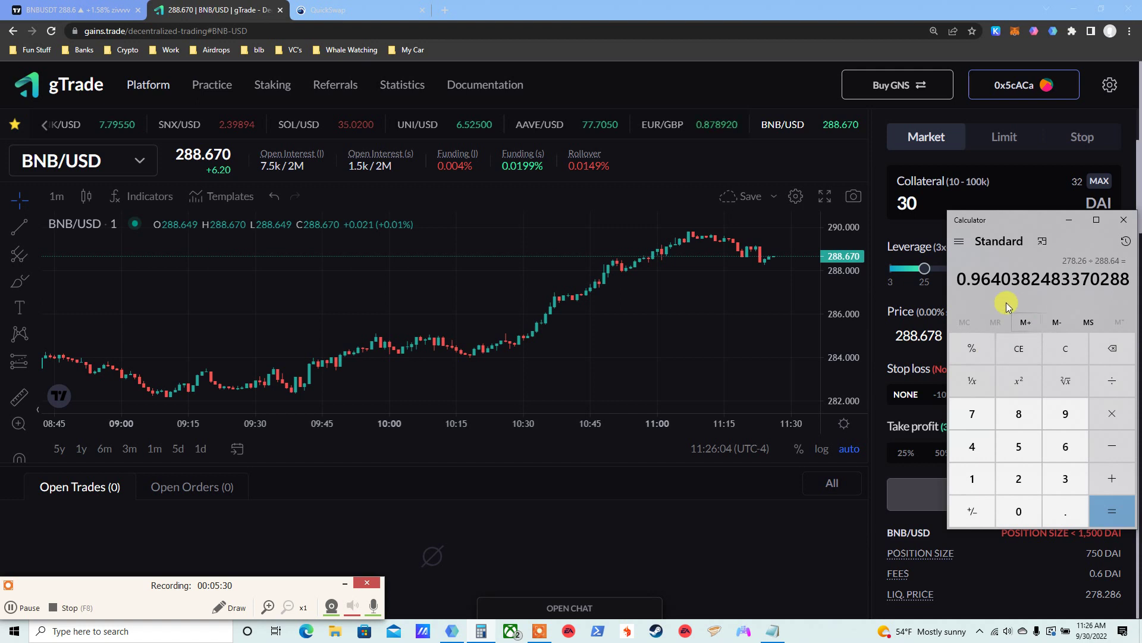
{"action": "left_click_drag", "start_coordinate": [1131, 280], "coordinate": [958, 279]}
{"action": "left_click", "coordinate": [1124, 219]}
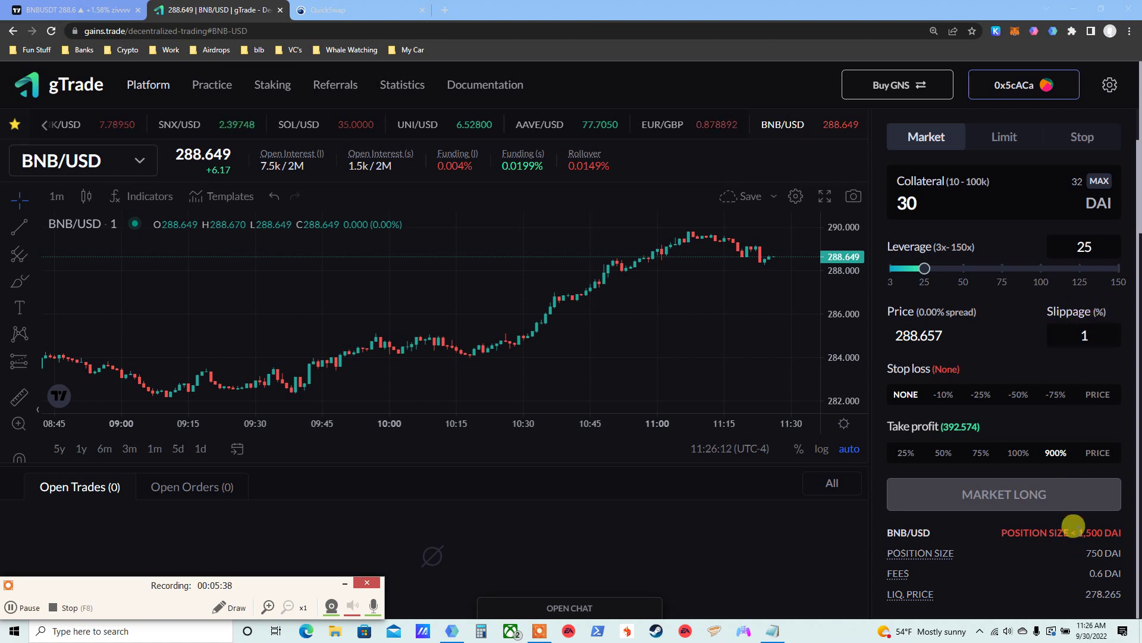
Set leverage to 50x and submit the 30 DAI BNB/USD market long, approving it in MetaMask.
{"action": "triple_click", "coordinate": [1074, 531]}
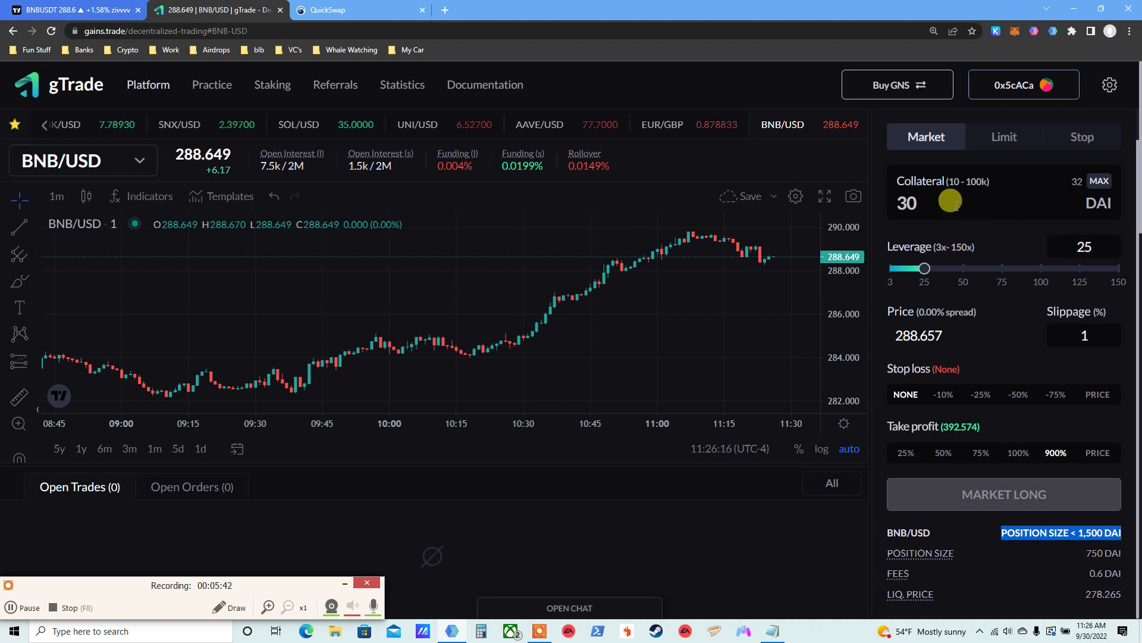
{"action": "left_click", "coordinate": [964, 283]}
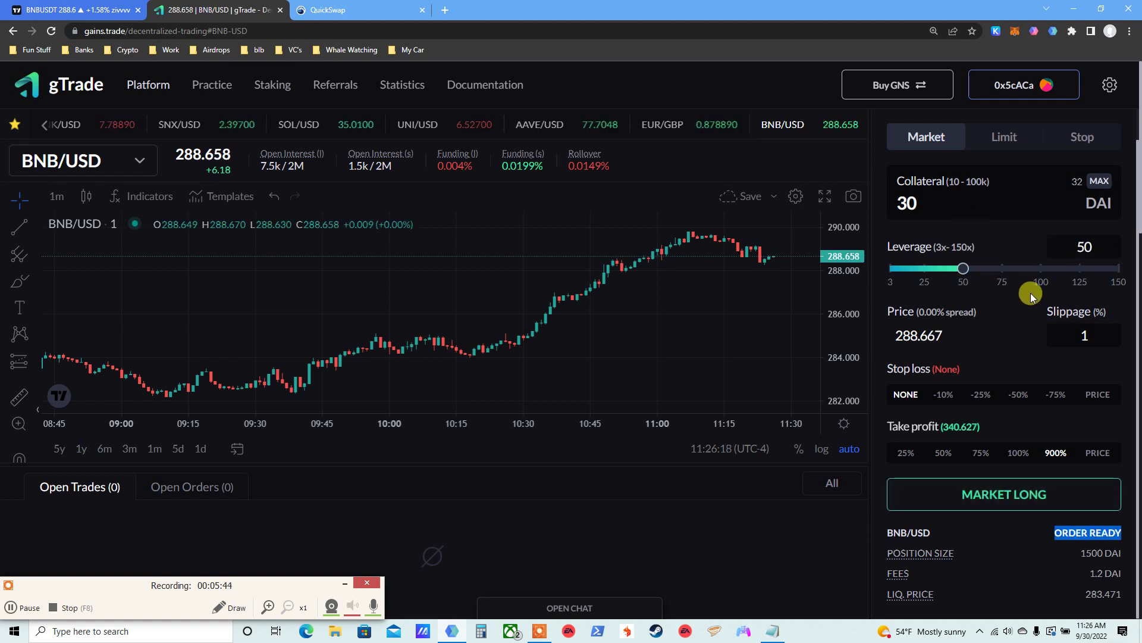
{"action": "left_click", "coordinate": [980, 498]}
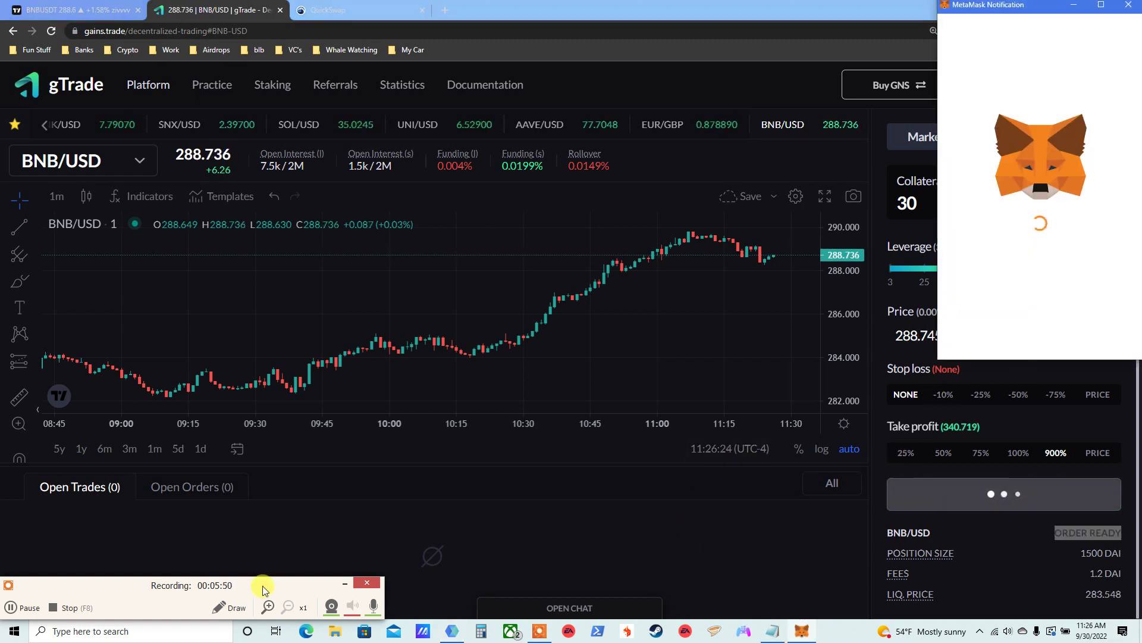
{"action": "key", "text": "Return"}
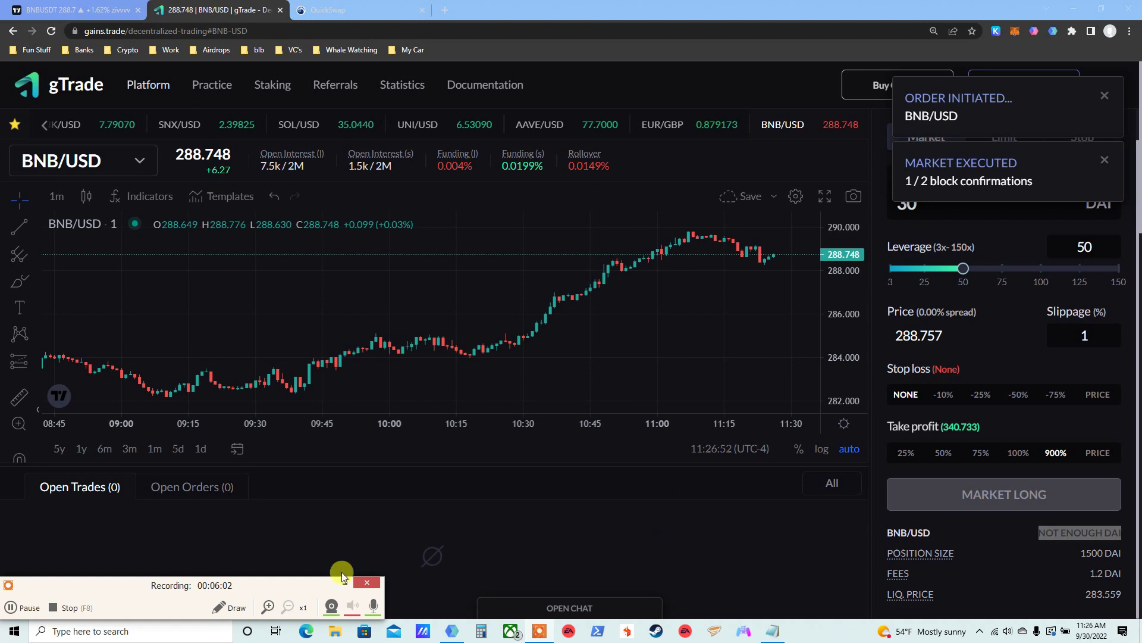
{"action": "left_click_drag", "start_coordinate": [103, 591], "coordinate": [856, 587]}
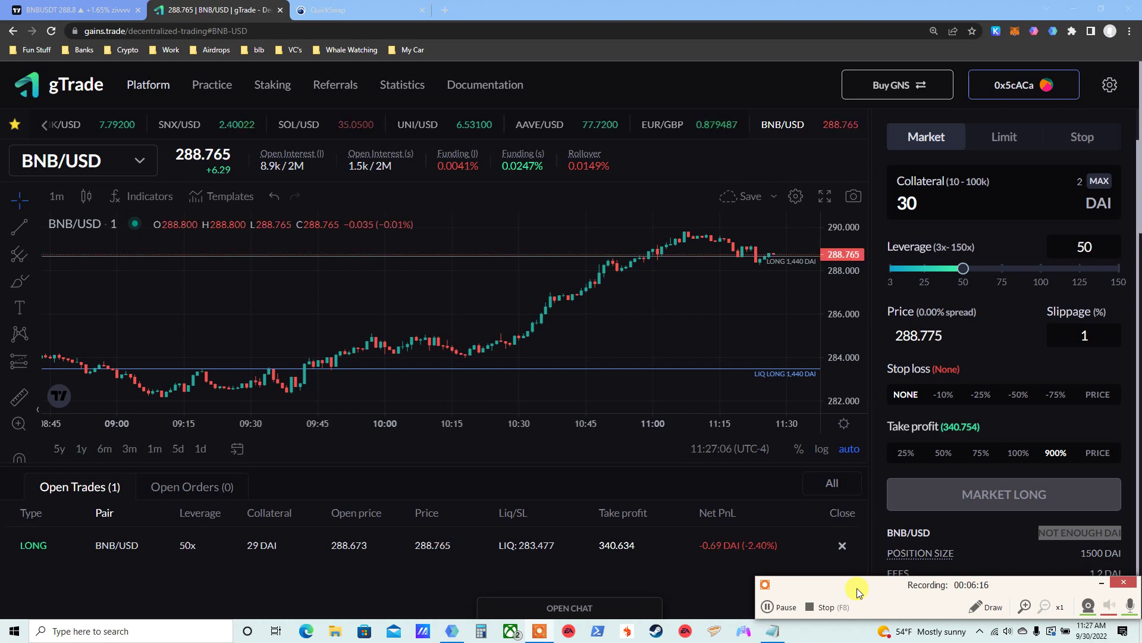
{"action": "left_click", "coordinate": [329, 586]}
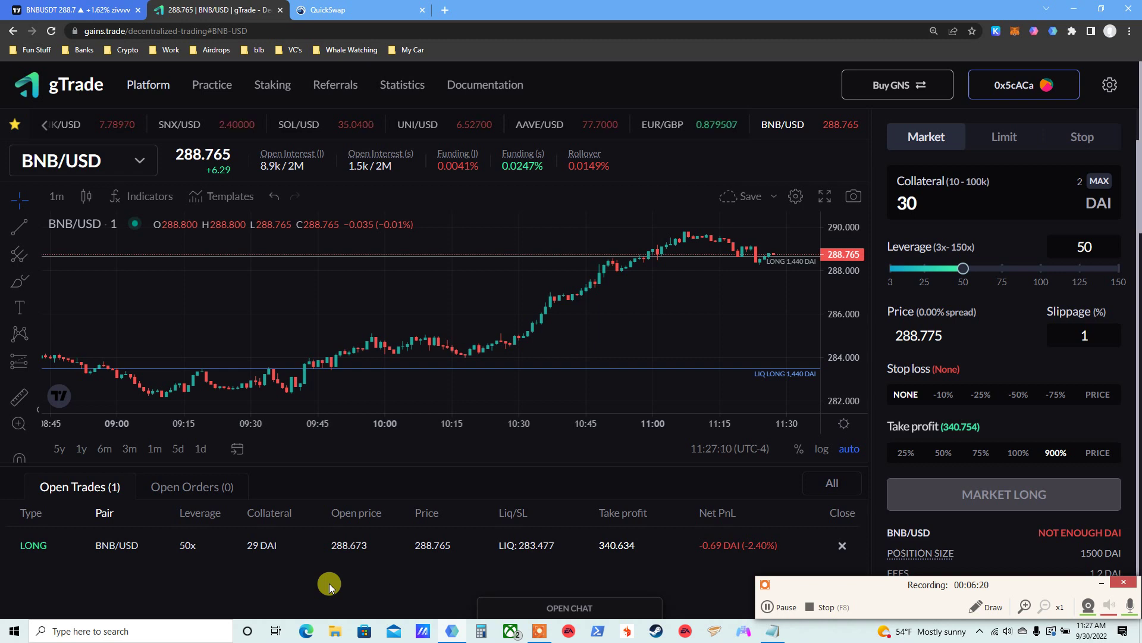
{"action": "scroll", "coordinate": [329, 586], "scroll_direction": "down", "scroll_amount": 3}
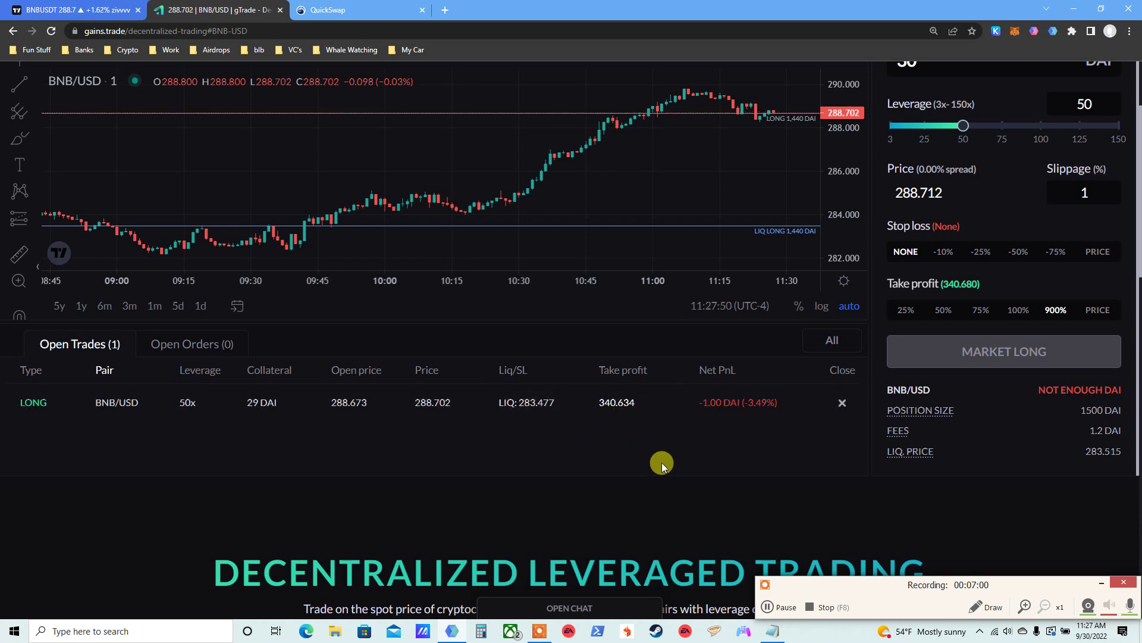
{"action": "left_click", "coordinate": [611, 402]}
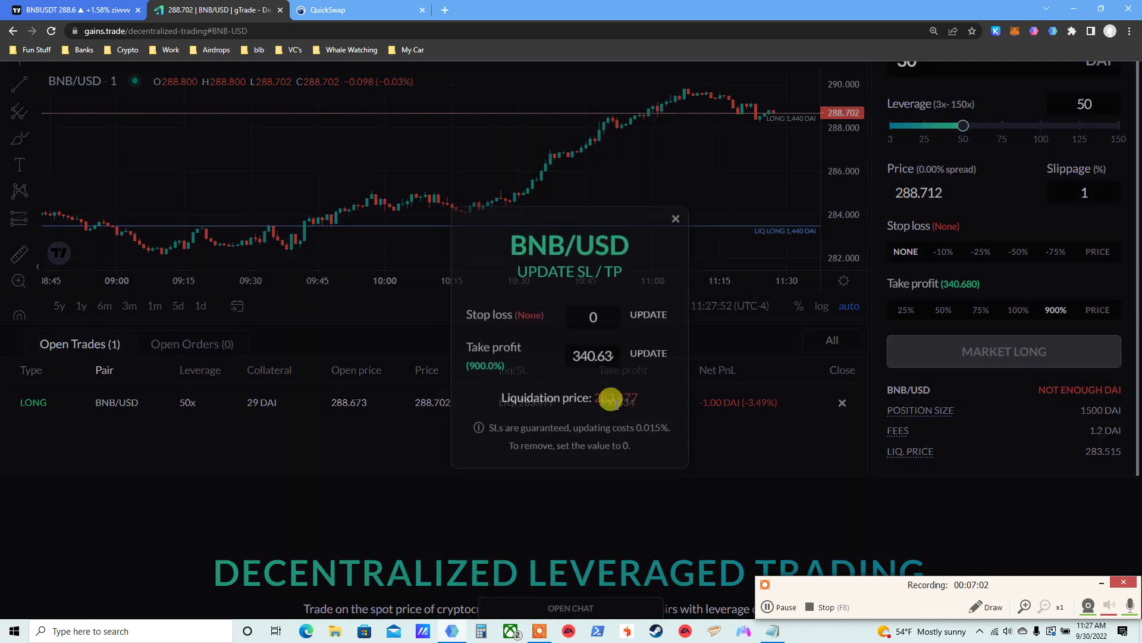
{"action": "double_click", "coordinate": [587, 357]}
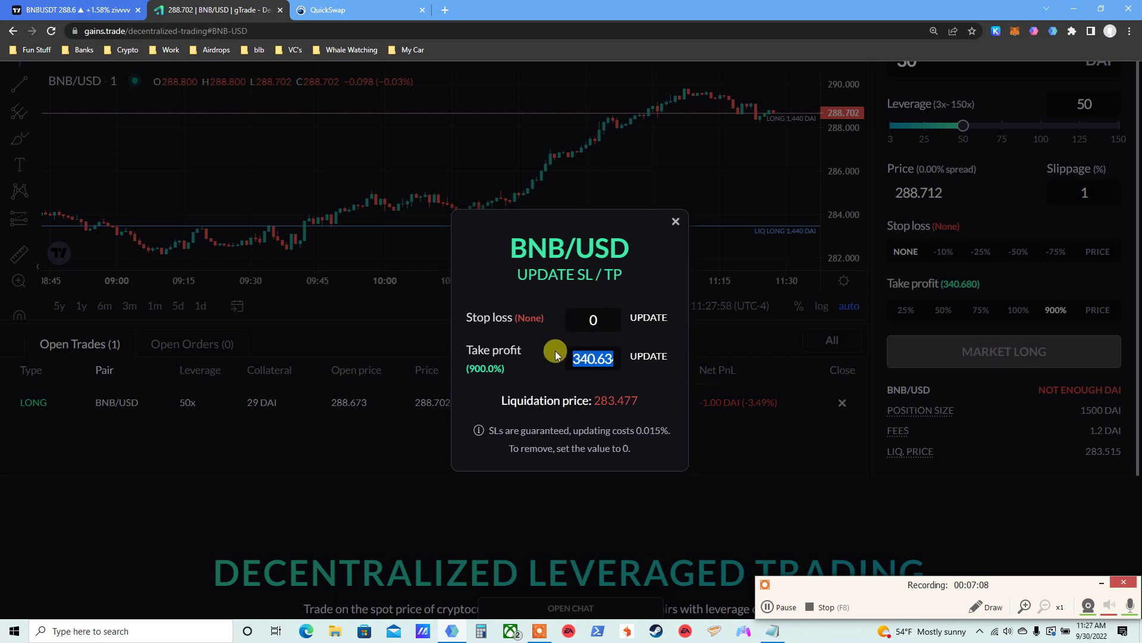
{"action": "double_click", "coordinate": [583, 319]}
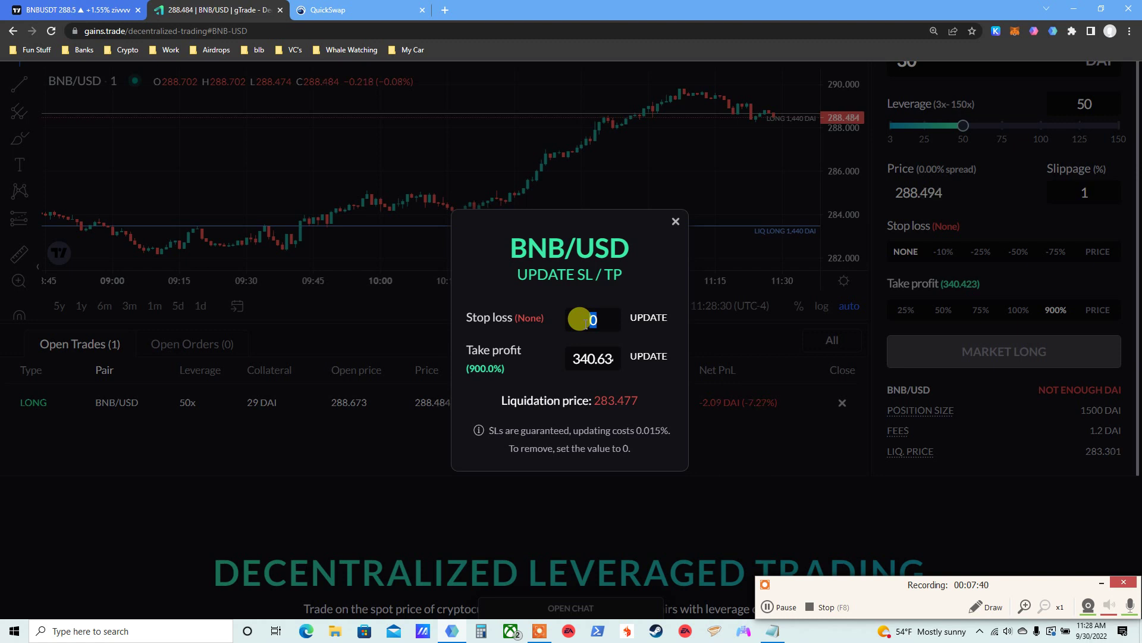
{"action": "left_click", "coordinate": [677, 220]}
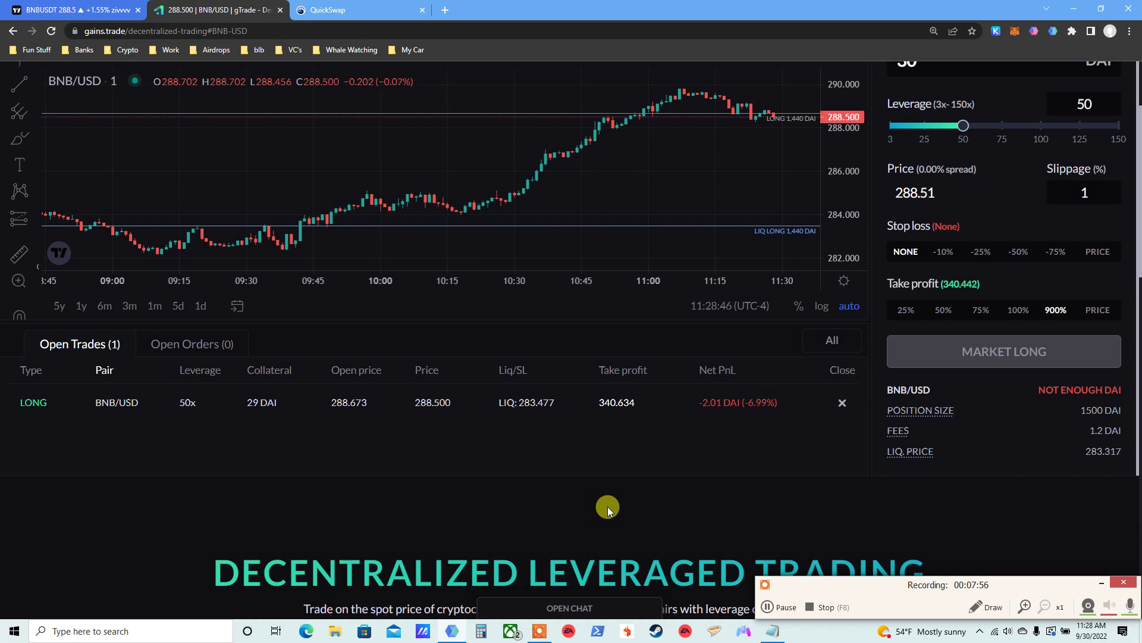
{"action": "scroll", "coordinate": [608, 510], "scroll_direction": "up", "scroll_amount": 1}
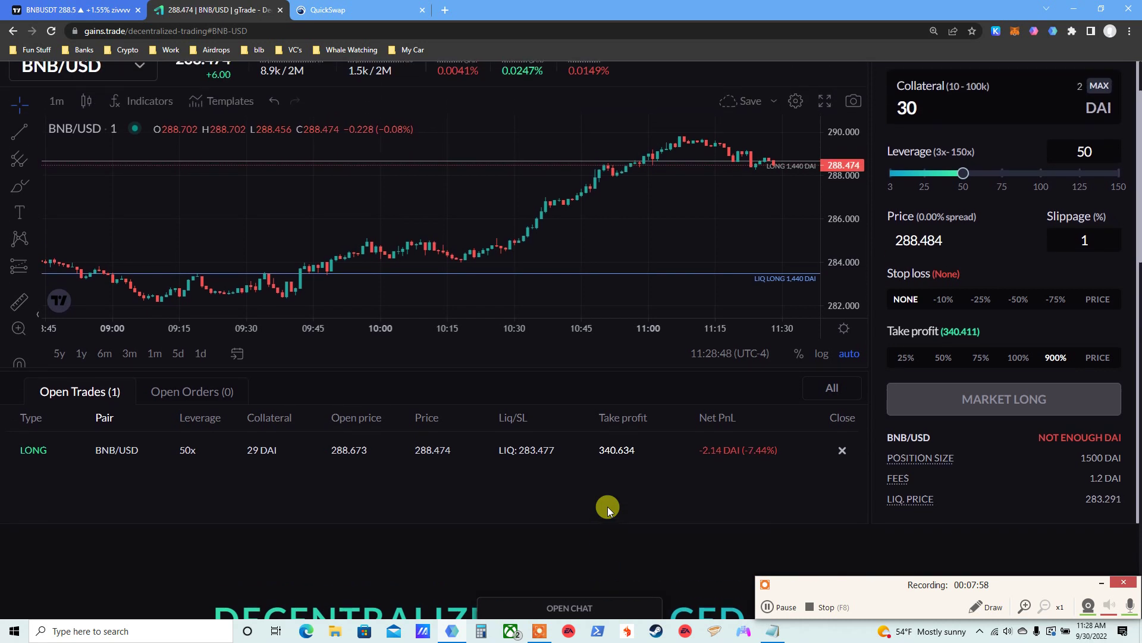
{"action": "left_click", "coordinate": [134, 9]}
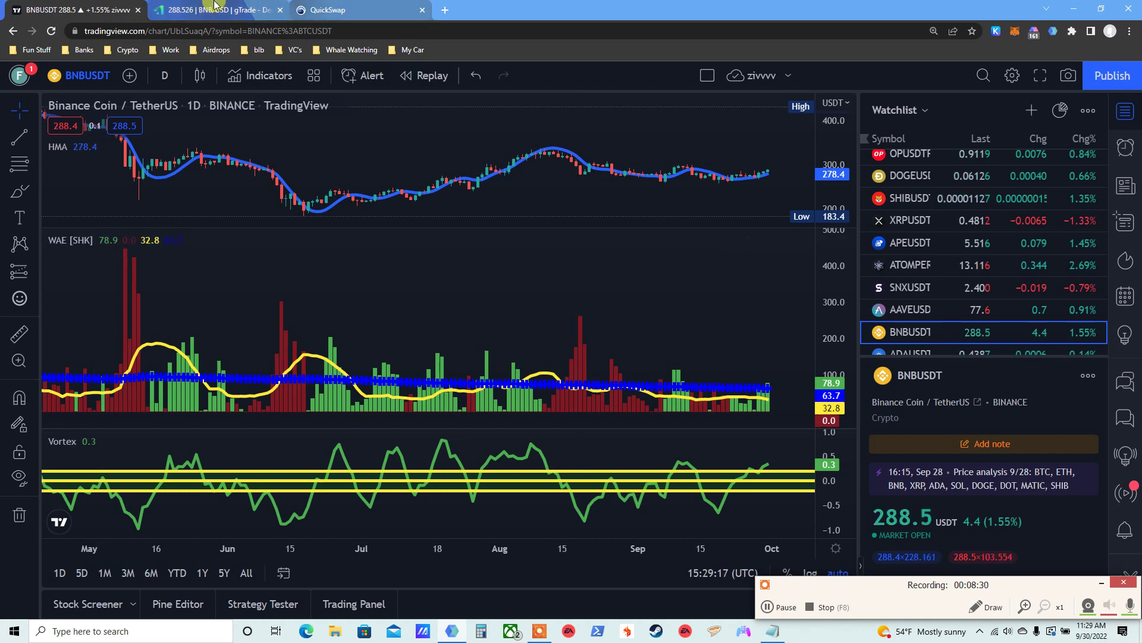
{"action": "left_click", "coordinate": [266, 9]}
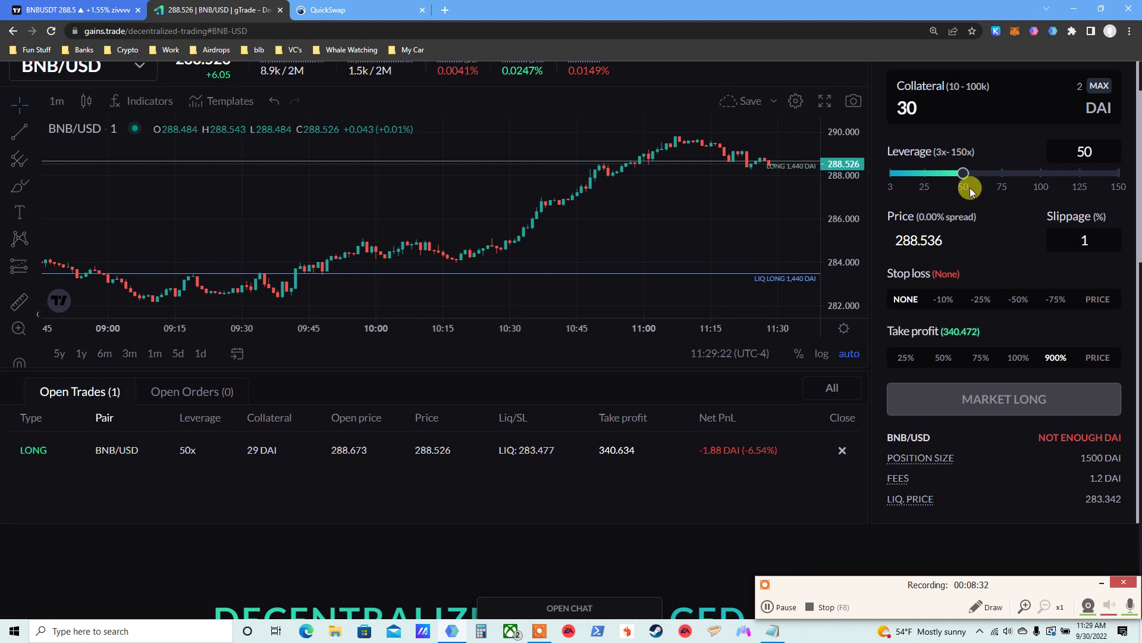
{"action": "scroll", "coordinate": [571, 511], "scroll_direction": "up", "scroll_amount": 2}
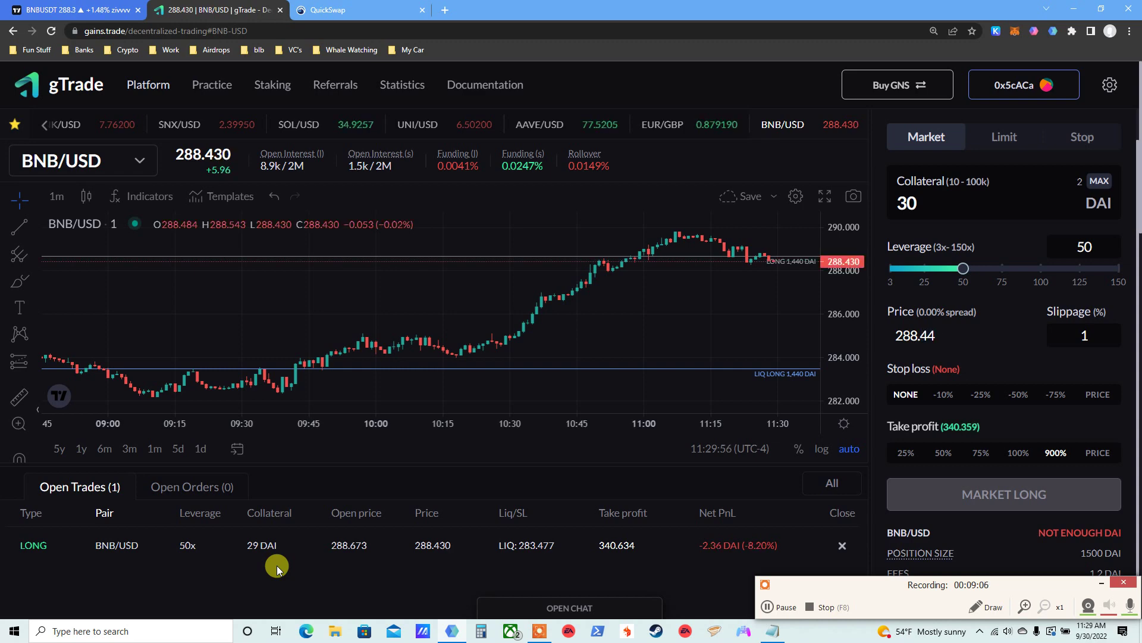
{"action": "left_click", "coordinate": [78, 10]}
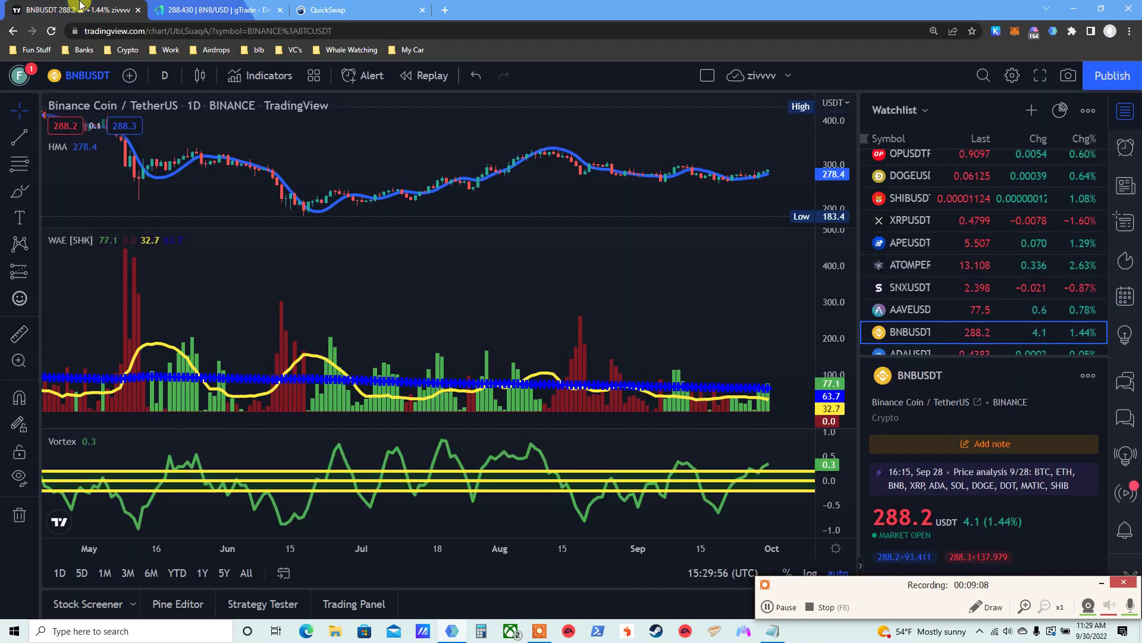
{"action": "left_click", "coordinate": [187, 8]}
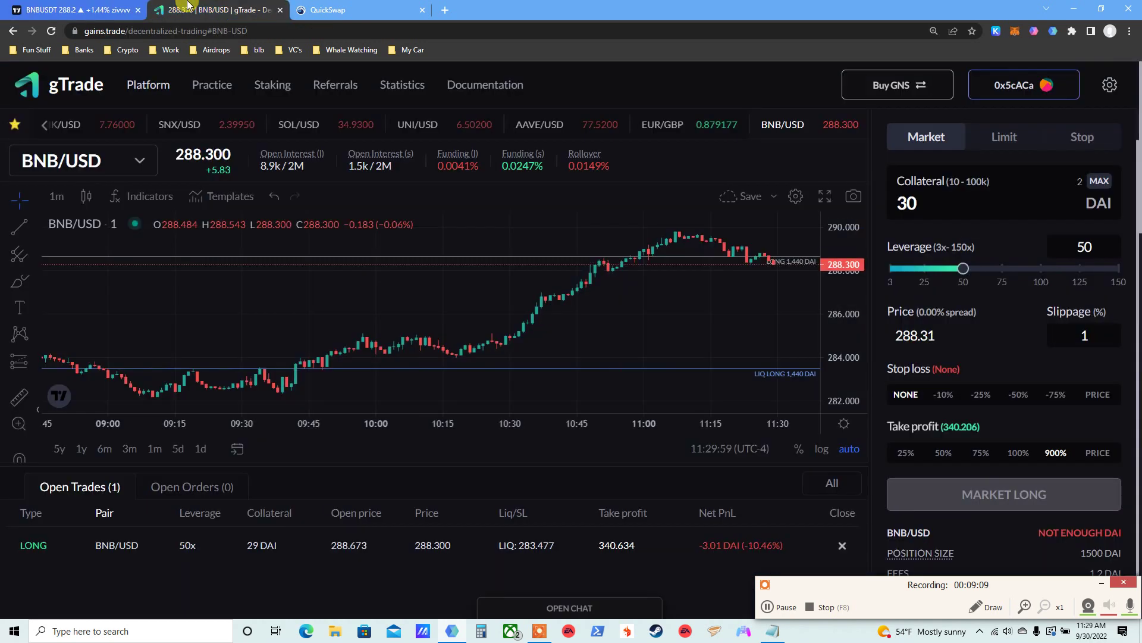
{"action": "left_click", "coordinate": [133, 165]}
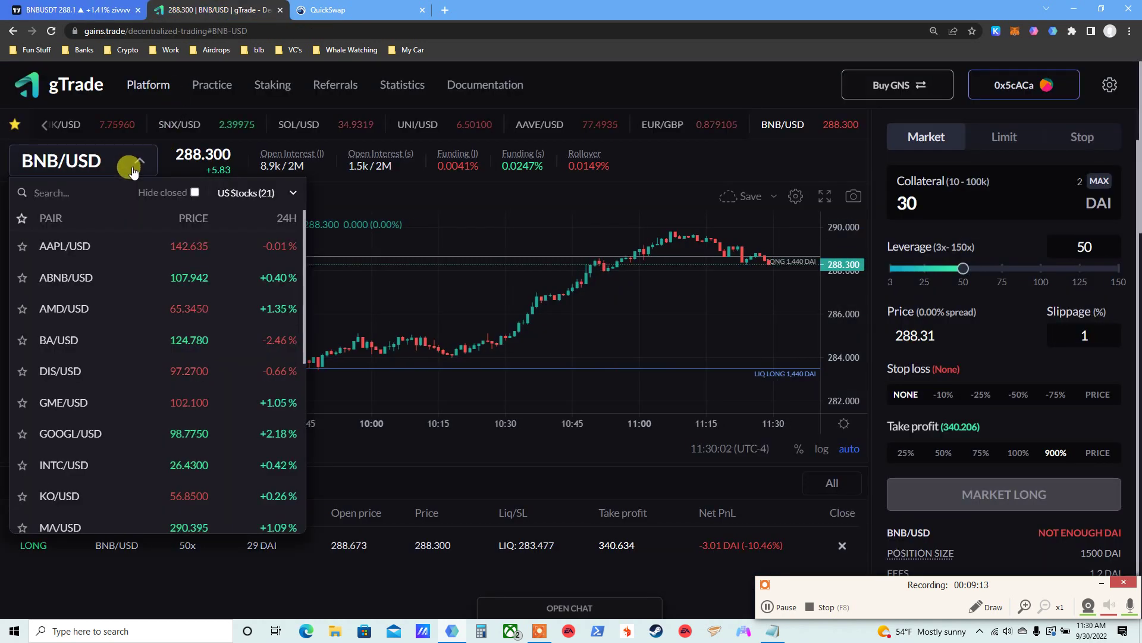
{"action": "left_click", "coordinate": [225, 193]}
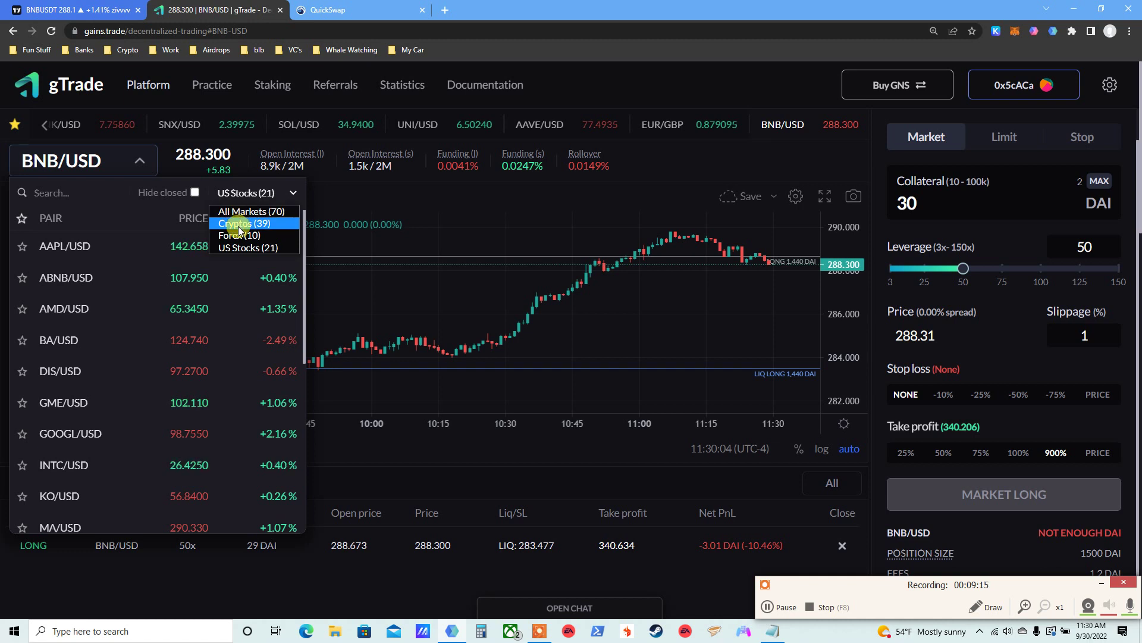
{"action": "left_click", "coordinate": [237, 224]}
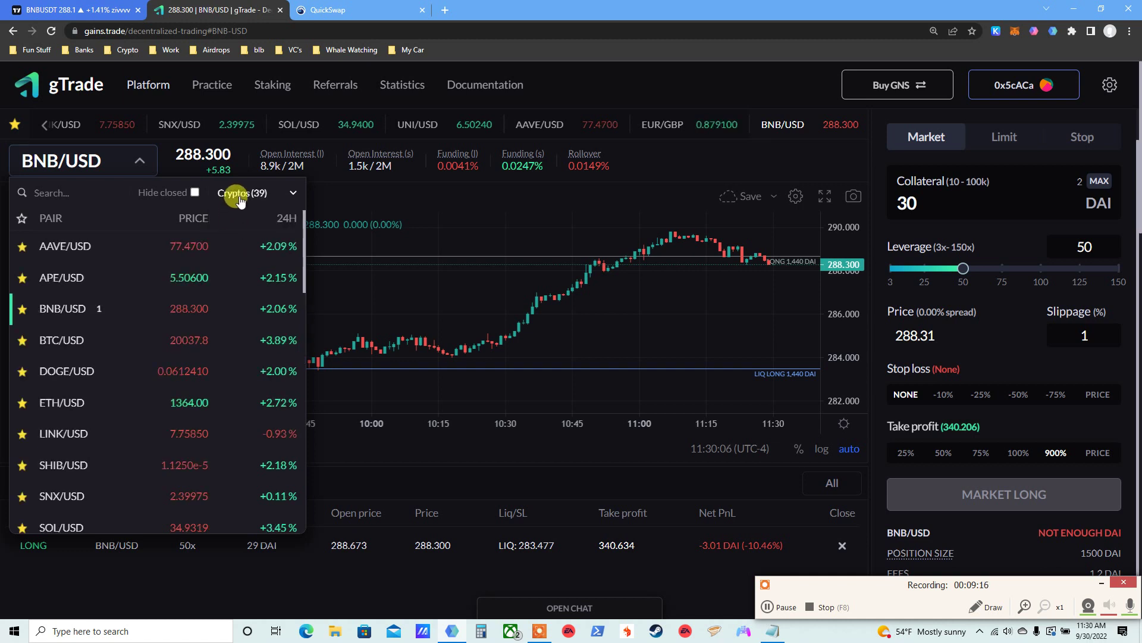
{"action": "left_click", "coordinate": [241, 196]}
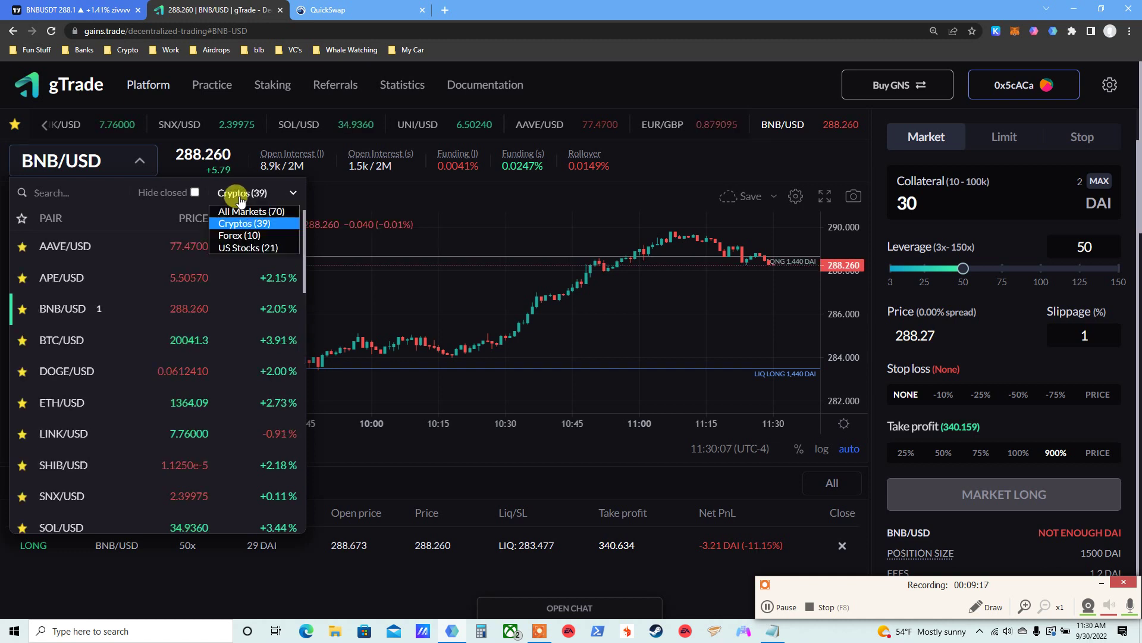
{"action": "left_click", "coordinate": [239, 236]}
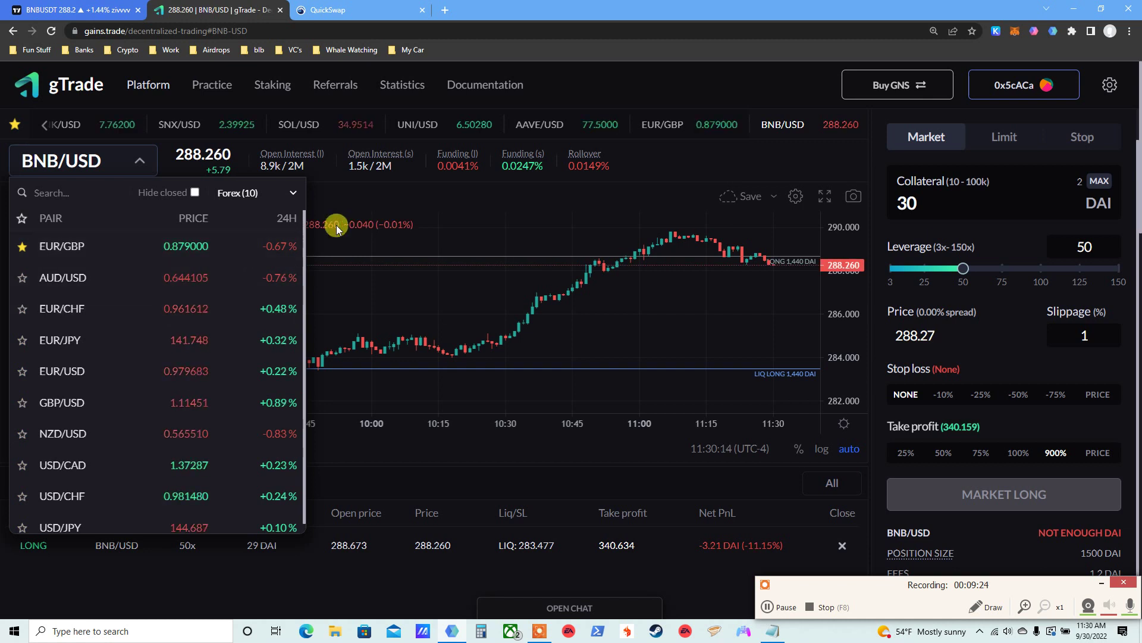
{"action": "left_click", "coordinate": [546, 199]}
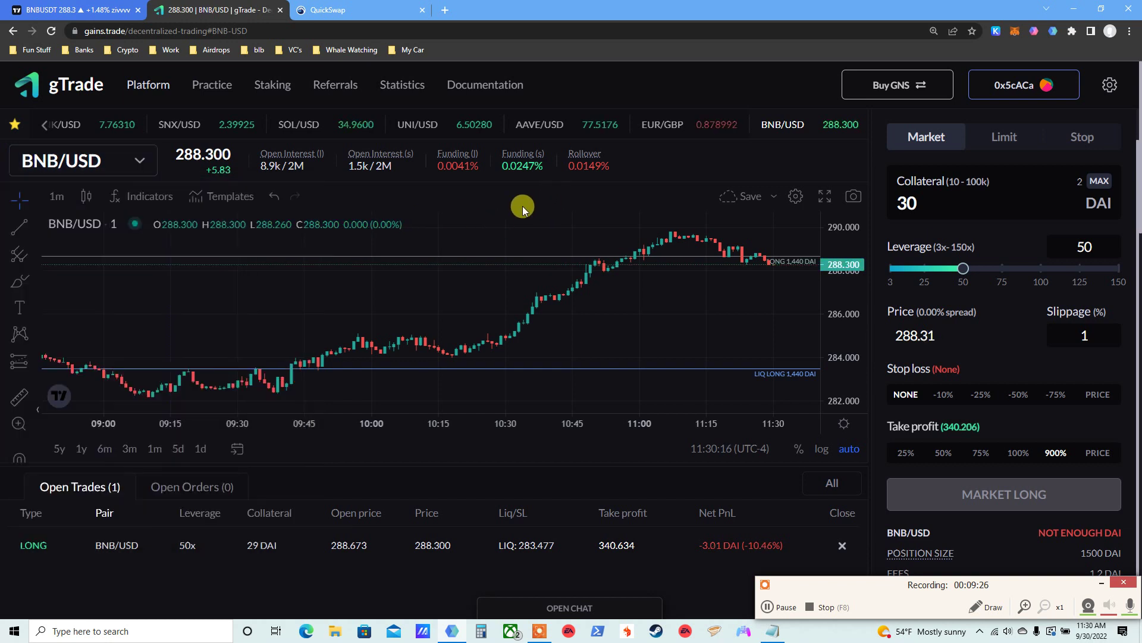